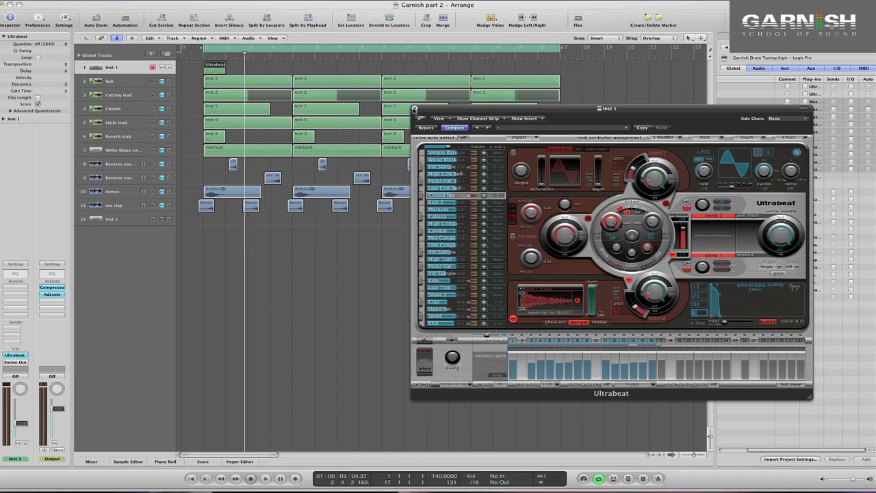
Step: Loop the Ultrabeat drum region on the Inst 1 track and play the arrangement from the start
{"action": "left_click", "coordinate": [414, 110]}
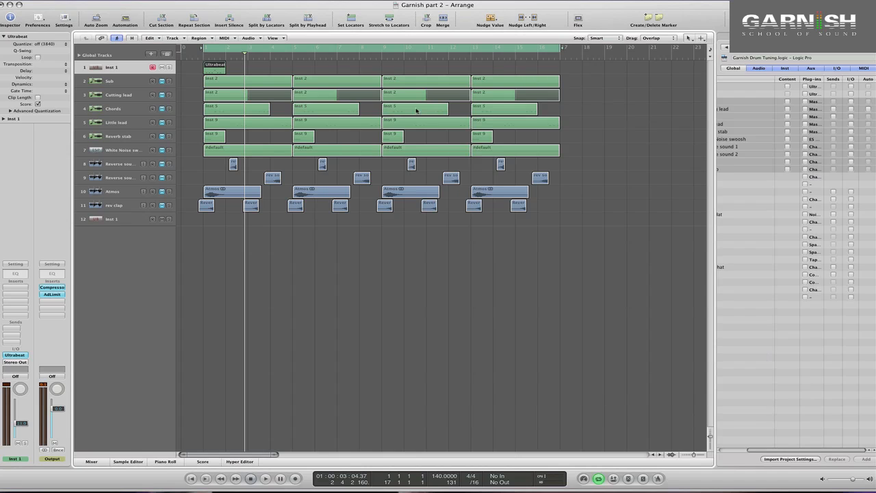
{"action": "left_click", "coordinate": [406, 243]}
{"action": "left_click", "coordinate": [215, 66]}
{"action": "key", "text": "l"}
{"action": "key", "text": "Return"}
{"action": "key", "text": "space"}
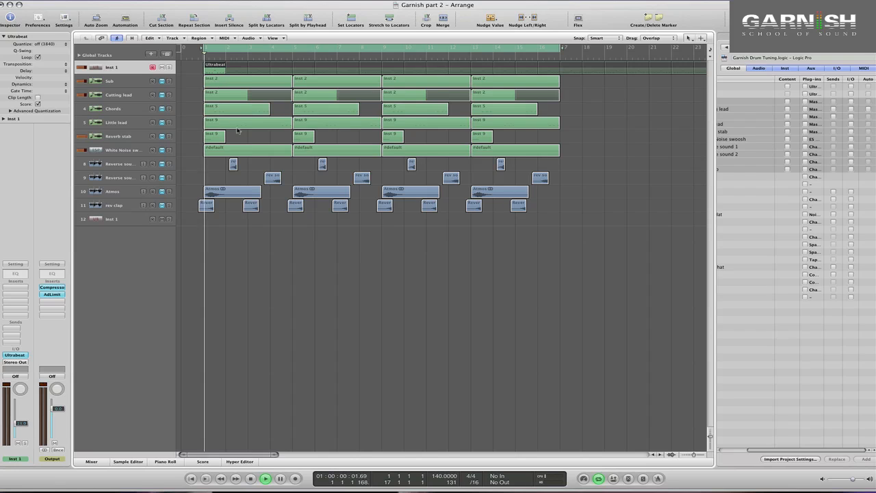
{"action": "left_click", "coordinate": [283, 265]}
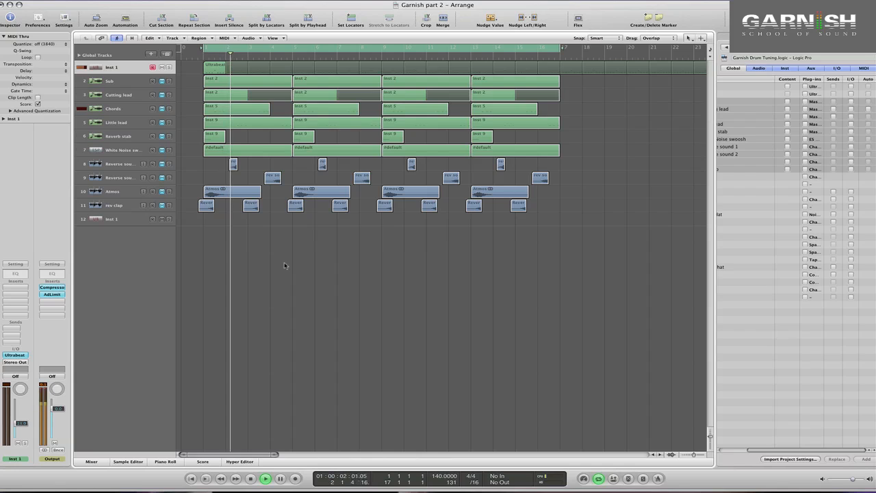
{"action": "key", "text": "space"}
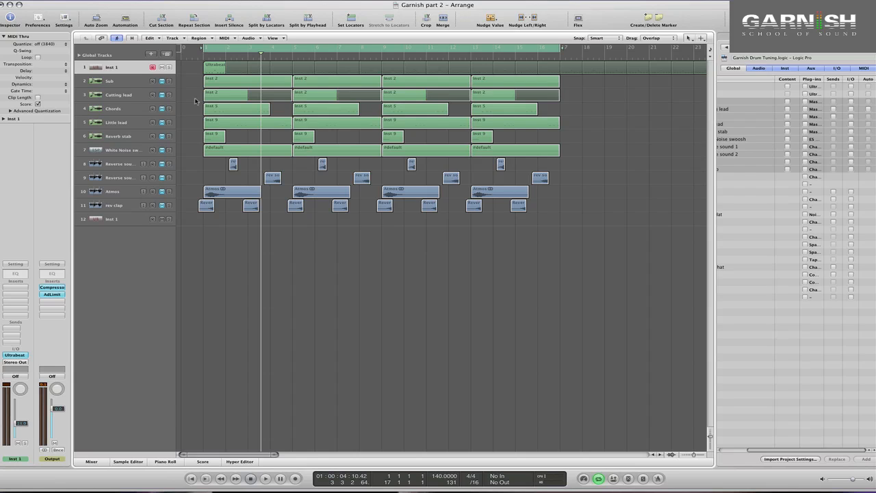
Step: Copy the Ultrabeat region to bar 4 and set the cycle range to bar 4
{"action": "left_click_drag", "start_coordinate": [213, 68], "coordinate": [279, 68]}
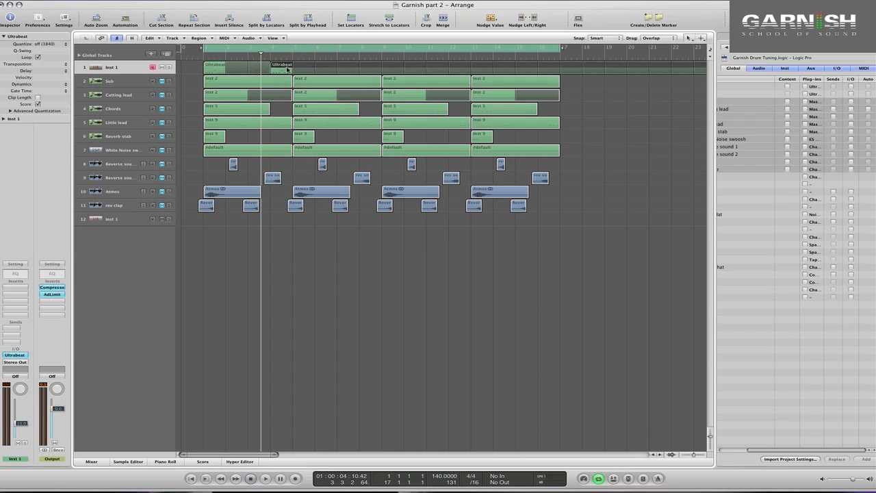
{"action": "left_click", "coordinate": [272, 51]}
{"action": "left_click_drag", "start_coordinate": [271, 51], "coordinate": [283, 50]}
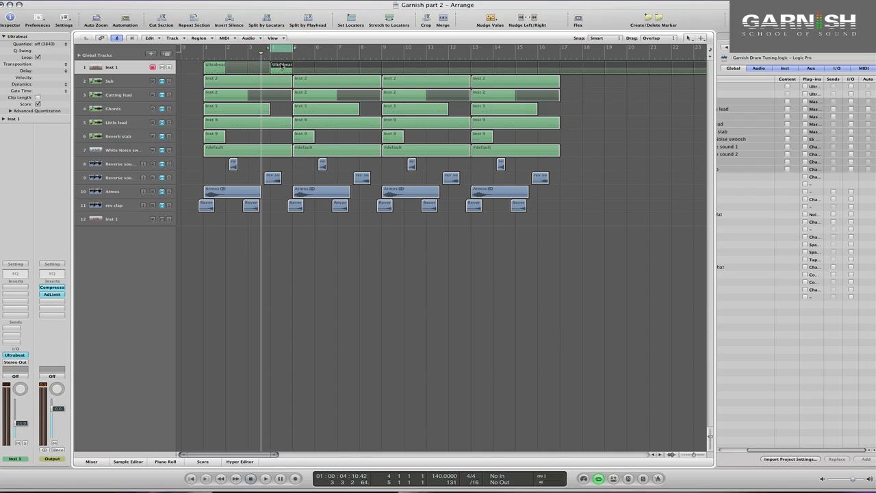
Step: Copy the C1 and D1 drum notes in the bar 4 region to beat 2 and audition the pattern
{"action": "double_click", "coordinate": [281, 65]}
{"action": "key", "text": "space"}
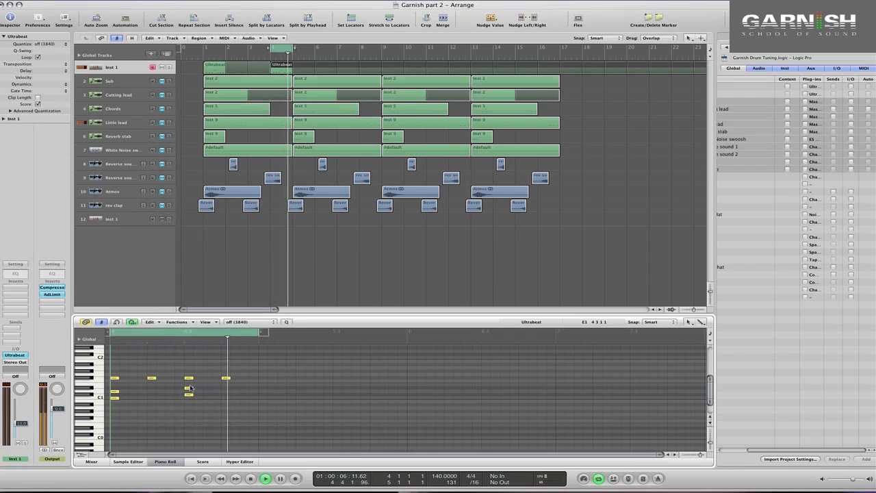
{"action": "key", "text": "space"}
{"action": "left_click", "coordinate": [115, 399]}
{"action": "left_click_drag", "start_coordinate": [114, 399], "coordinate": [153, 392]}
{"action": "key", "text": "space"}
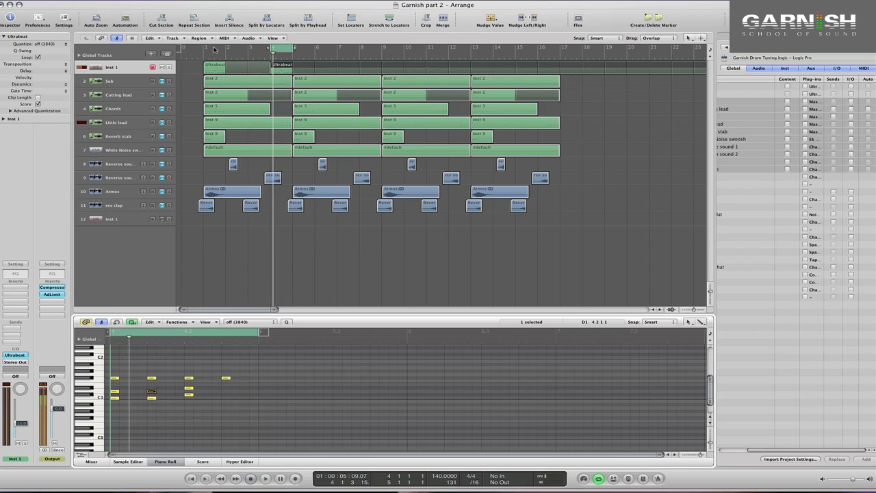
Step: Copy the edited bar 4 region to bars 8, 12 and 16 and set the cycle range to bars 1 to 17
{"action": "left_click_drag", "start_coordinate": [279, 67], "coordinate": [547, 68]}
{"action": "left_click_drag", "start_coordinate": [204, 48], "coordinate": [555, 86]}
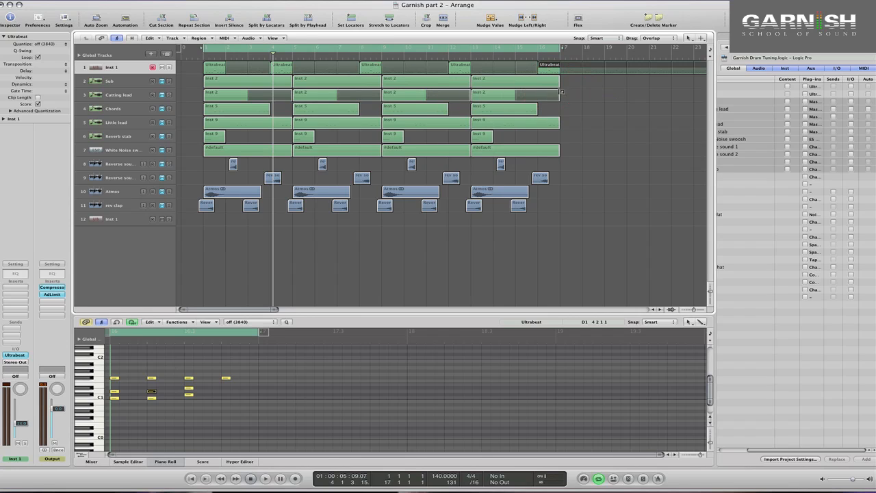
{"action": "left_click", "coordinate": [580, 103]}
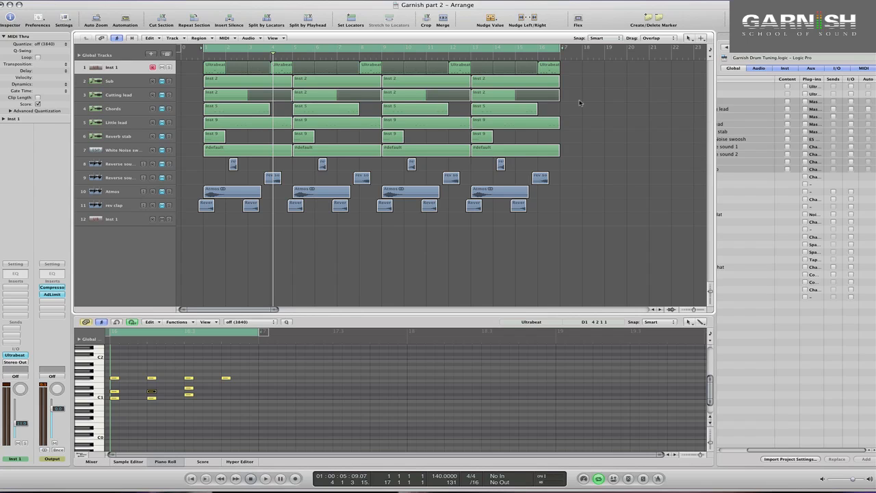
Step: Show the mixer, open the Inst 1 channel's Ultrabeat instrument and select its Kick voice
{"action": "key", "text": "x"}
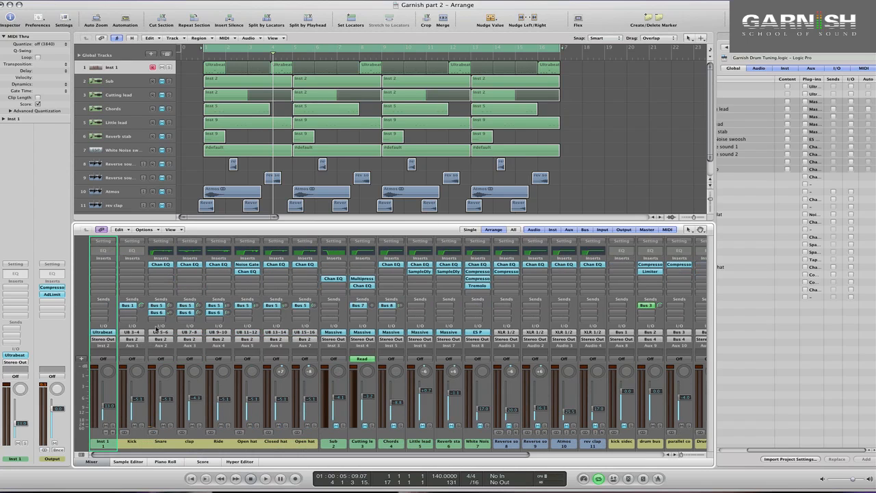
{"action": "left_click", "coordinate": [95, 332]}
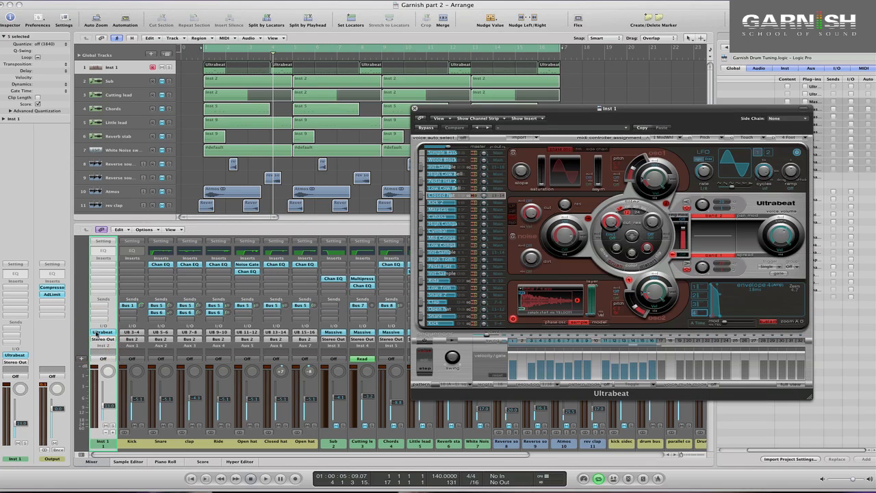
{"action": "left_click_drag", "start_coordinate": [510, 110], "coordinate": [431, 79]}
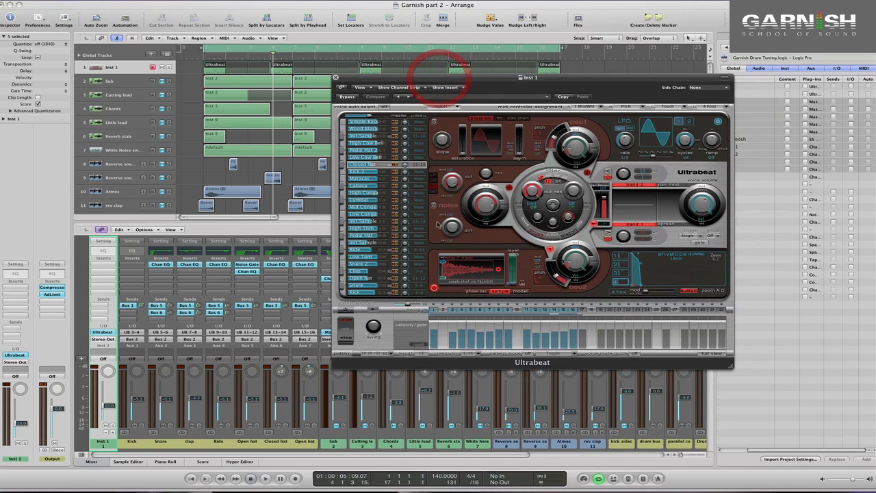
{"action": "left_click", "coordinate": [354, 293]}
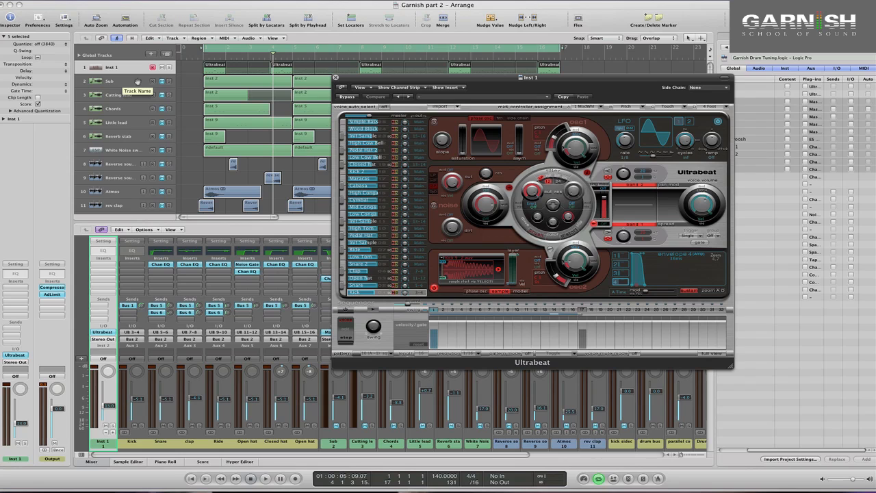
Step: Unmute the Sub track and play it together with the drums
{"action": "left_click", "coordinate": [162, 83]}
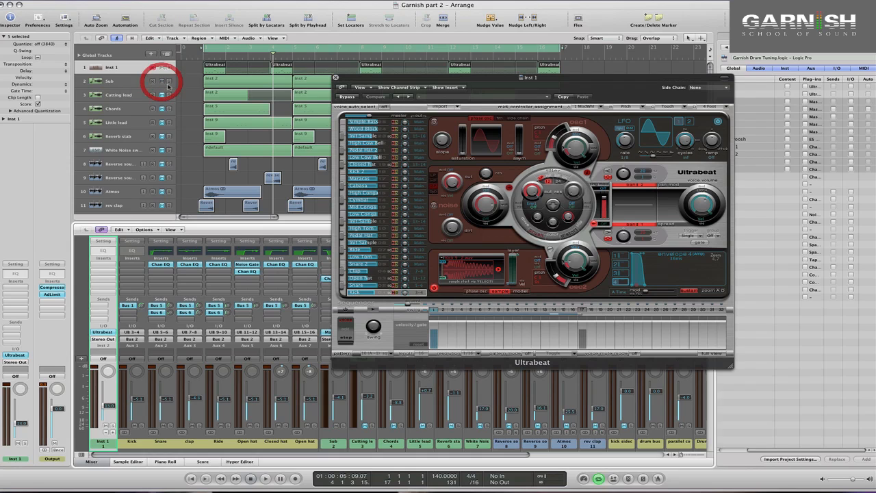
{"action": "left_click", "coordinate": [184, 93]}
{"action": "key", "text": "space"}
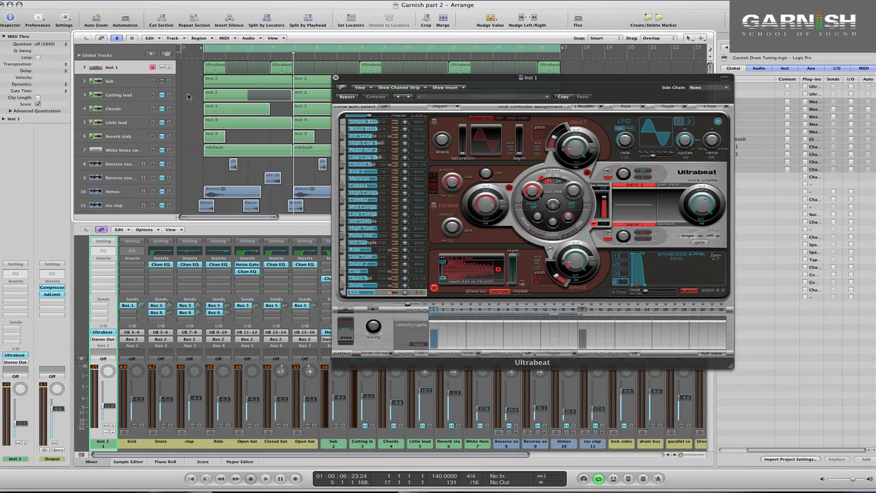
Step: Switch to the browser's musical note frequency table, look up the frequency of G2, and return to Logic Pro
{"action": "key", "text": "super+Tab"}
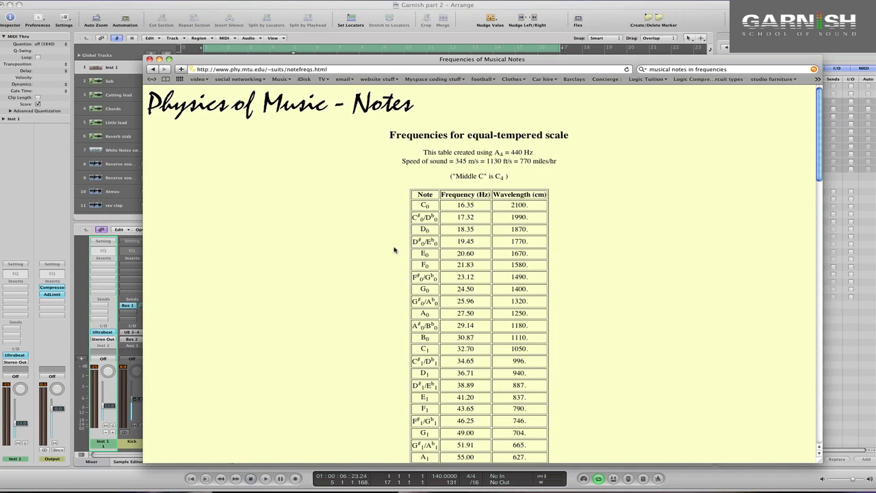
{"action": "scroll", "coordinate": [395, 250], "scroll_direction": "down", "scroll_amount": 3}
{"action": "scroll", "coordinate": [394, 251], "scroll_direction": "down", "scroll_amount": 5}
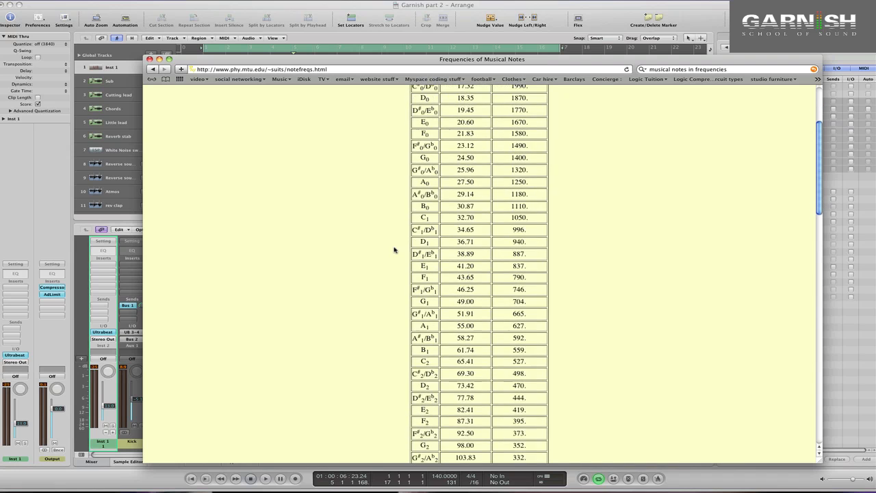
{"action": "scroll", "coordinate": [395, 250], "scroll_direction": "down", "scroll_amount": 3}
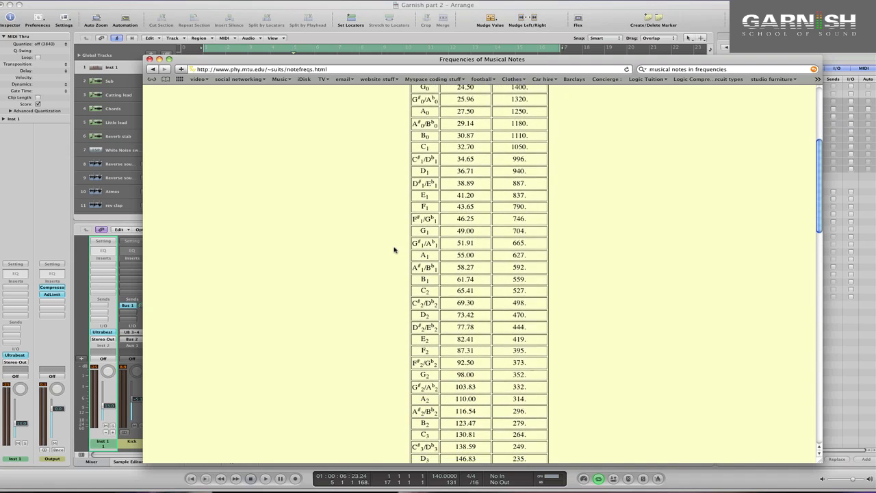
{"action": "scroll", "coordinate": [394, 251], "scroll_direction": "down", "scroll_amount": 6}
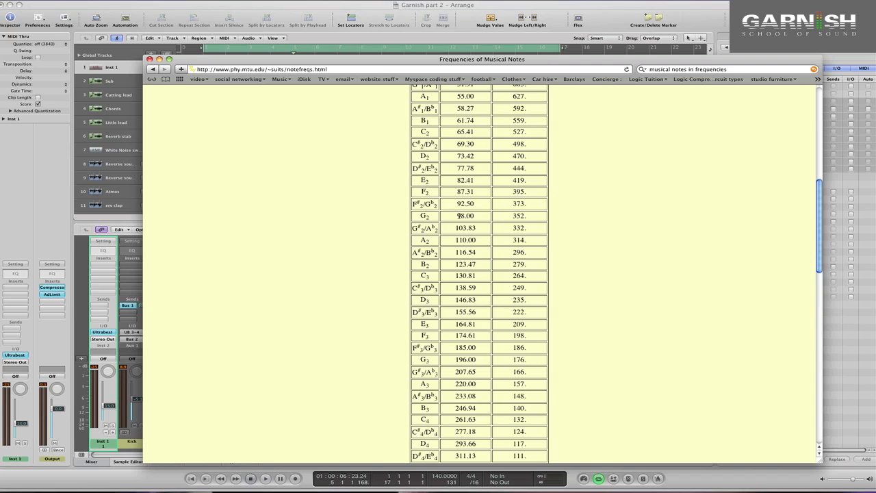
{"action": "key", "text": "super+Tab"}
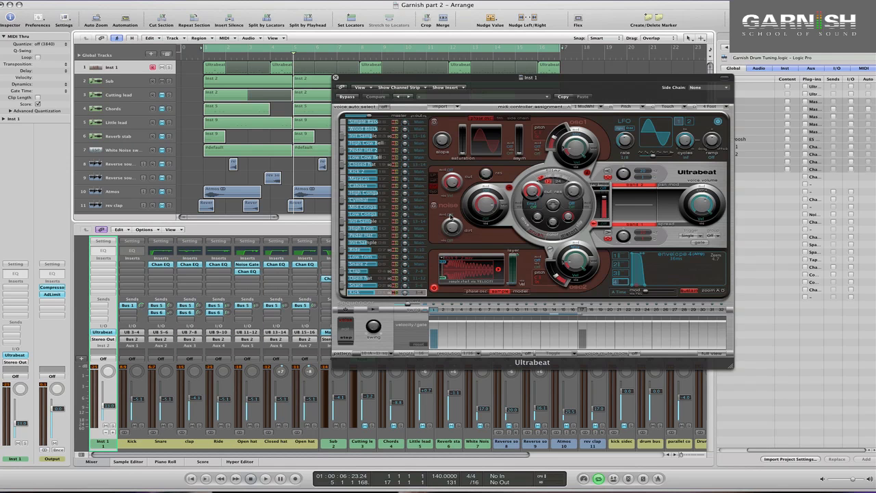
Step: Add a Channel EQ to the Kick channel and set its 200 Hz band to 98 Hz, +24.0 dB gain and a Q of 100
{"action": "double_click", "coordinate": [128, 251]}
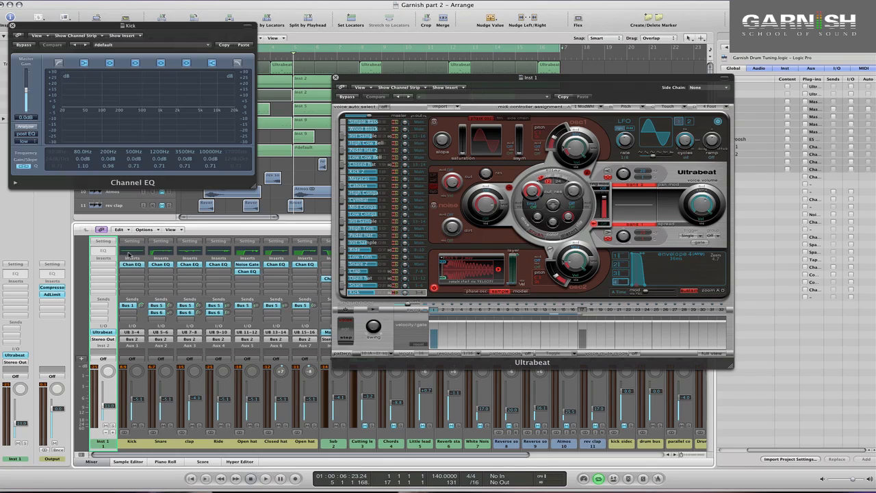
{"action": "double_click", "coordinate": [107, 152]}
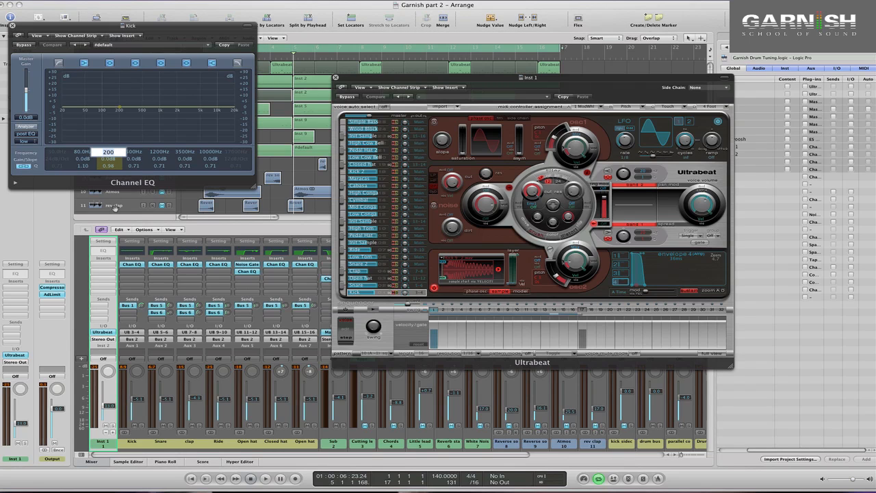
{"action": "type", "text": "98"}
{"action": "key", "text": "Return"}
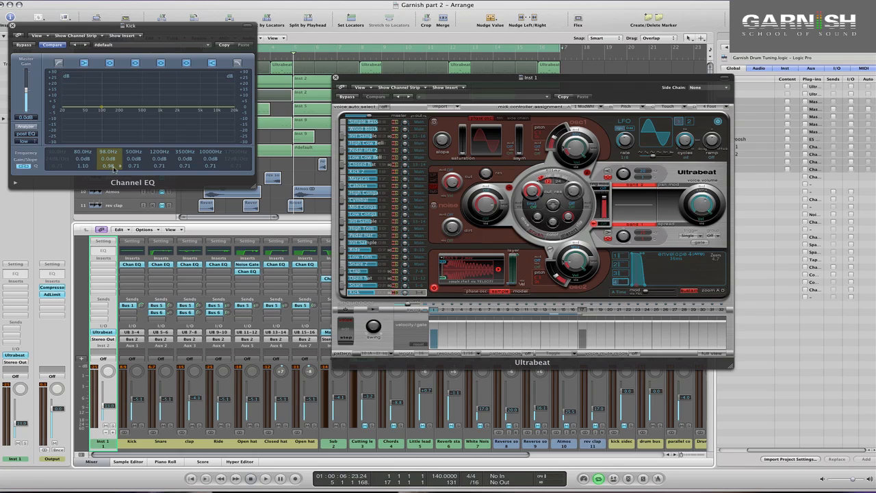
{"action": "left_click_drag", "start_coordinate": [112, 168], "coordinate": [103, 147]}
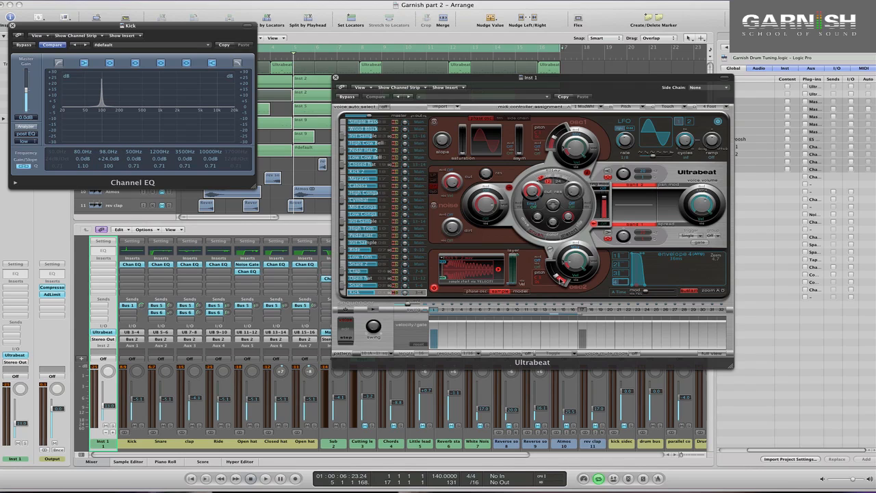
Step: Insert a MultiMeter after the Channel EQ on the Kick channel and place its window below the EQ window
{"action": "left_click", "coordinate": [132, 275]}
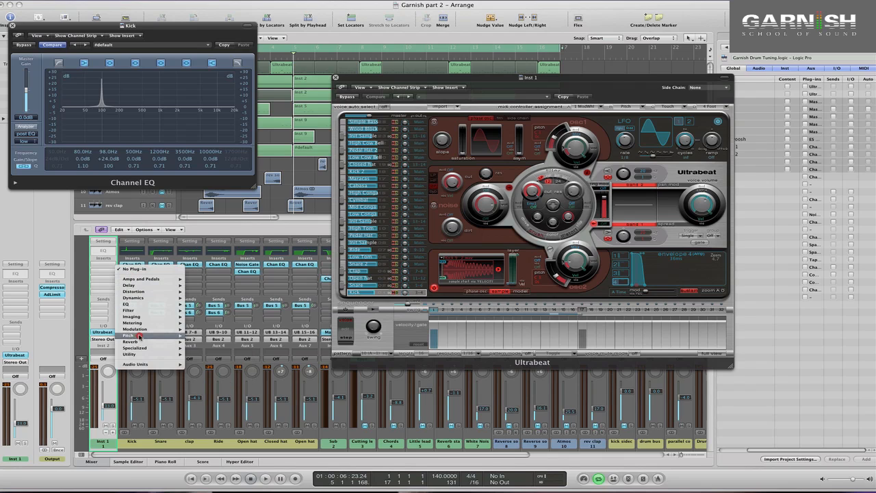
{"action": "mouse_move", "coordinate": [137, 322]}
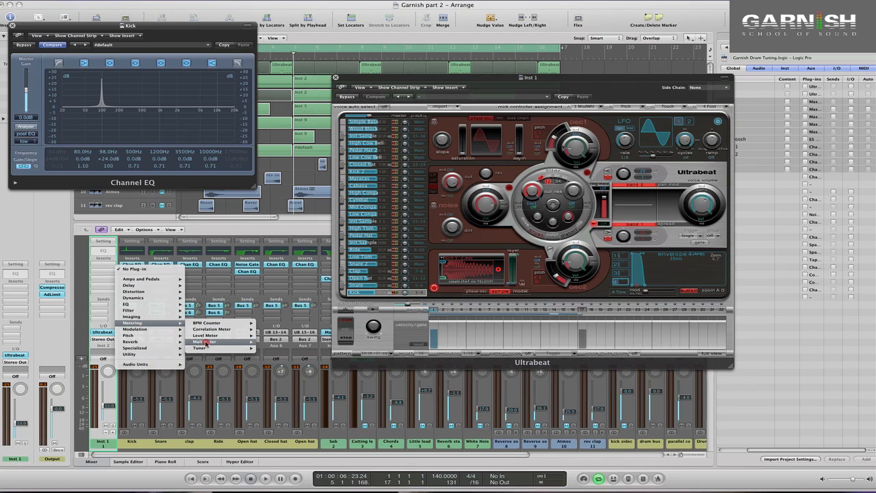
{"action": "left_click", "coordinate": [267, 342]}
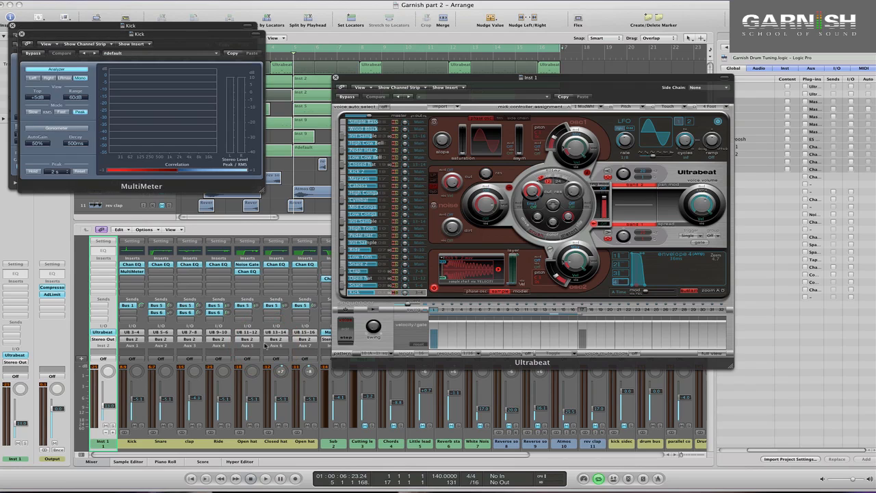
{"action": "left_click_drag", "start_coordinate": [141, 35], "coordinate": [106, 202]}
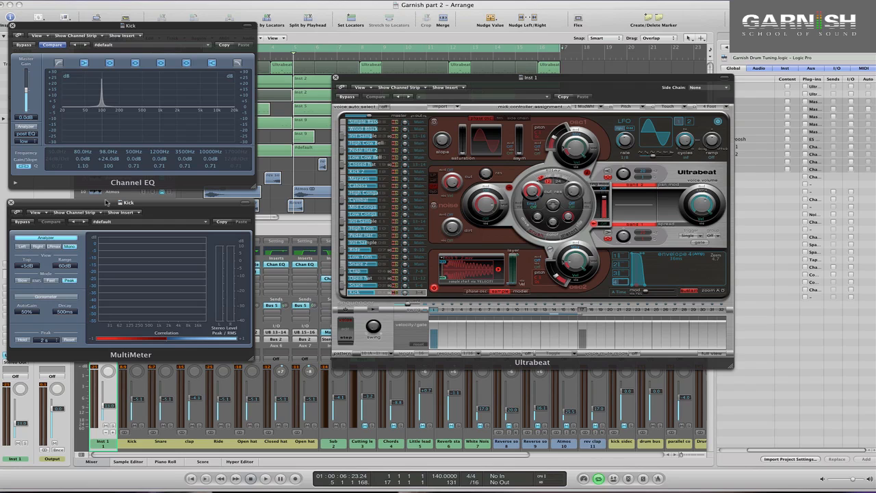
Step: Play the arrangement and fine-tune the Kick voice's oscillator 2 pitch in Ultrabeat against the MultiMeter
{"action": "key", "text": "space"}
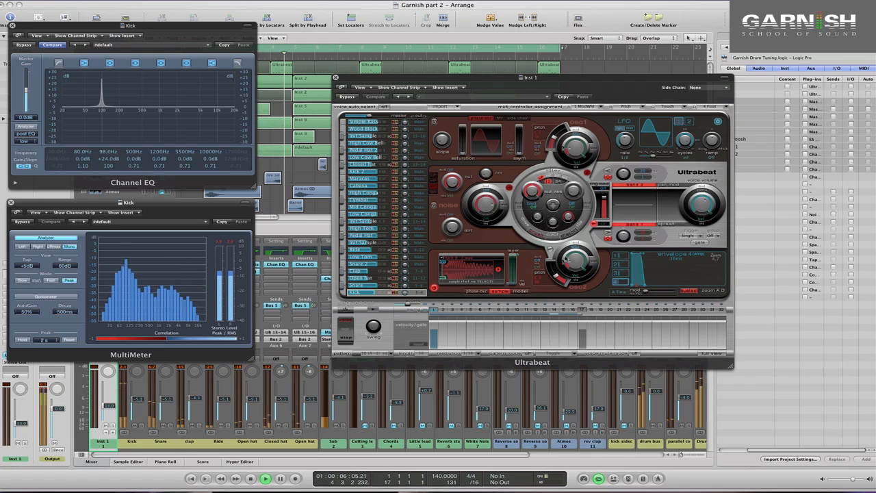
{"action": "mouse_move", "coordinate": [556, 279]}
{"action": "left_click_drag", "start_coordinate": [557, 278], "coordinate": [557, 277]}
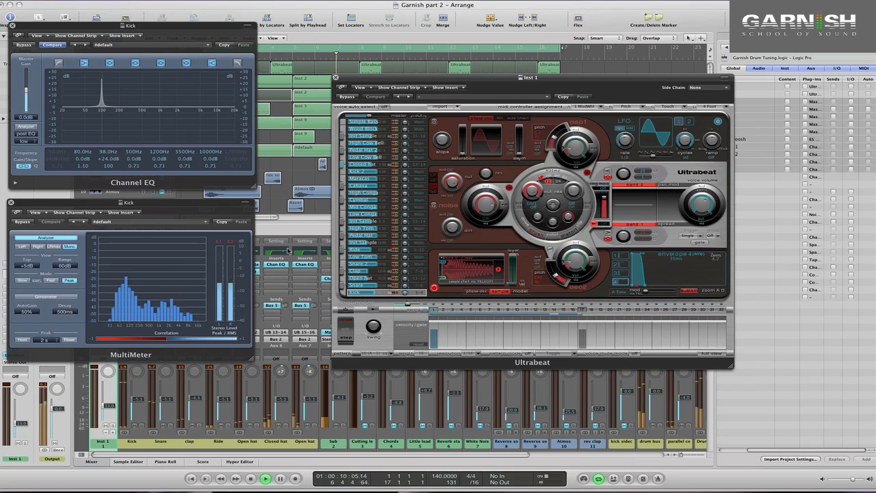
{"action": "left_click_drag", "start_coordinate": [556, 278], "coordinate": [557, 278]}
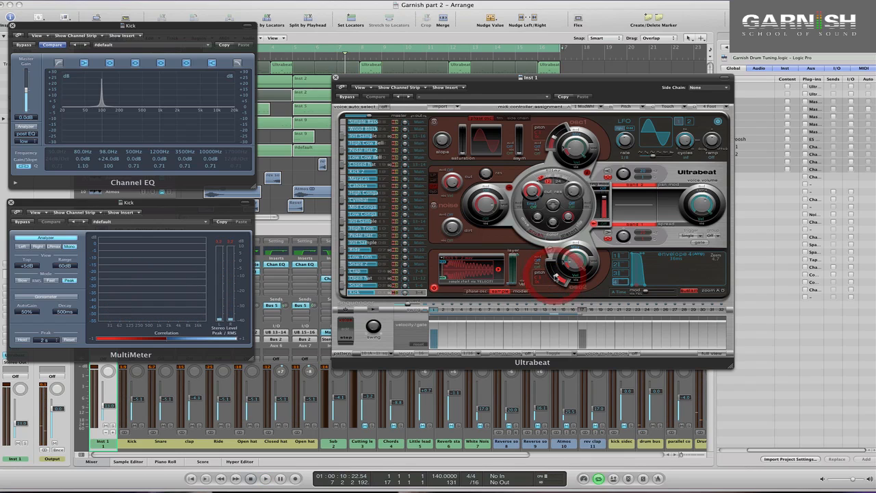
Step: Replay the arrangement and check the kick's peak level in the MultiMeter
{"action": "key", "text": "space"}
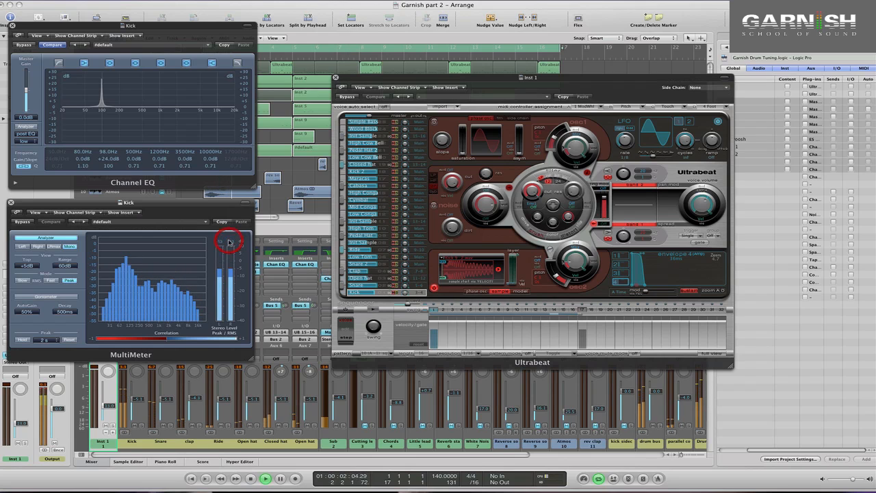
{"action": "key", "text": "space"}
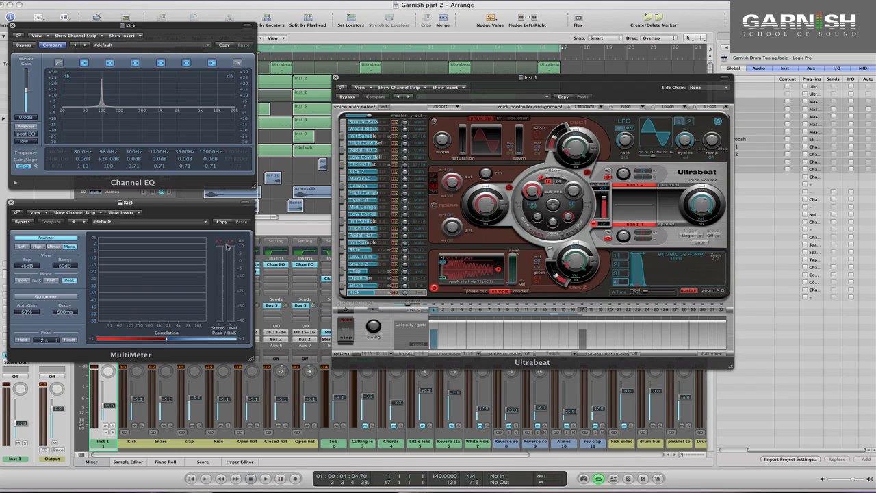
{"action": "key", "text": "space"}
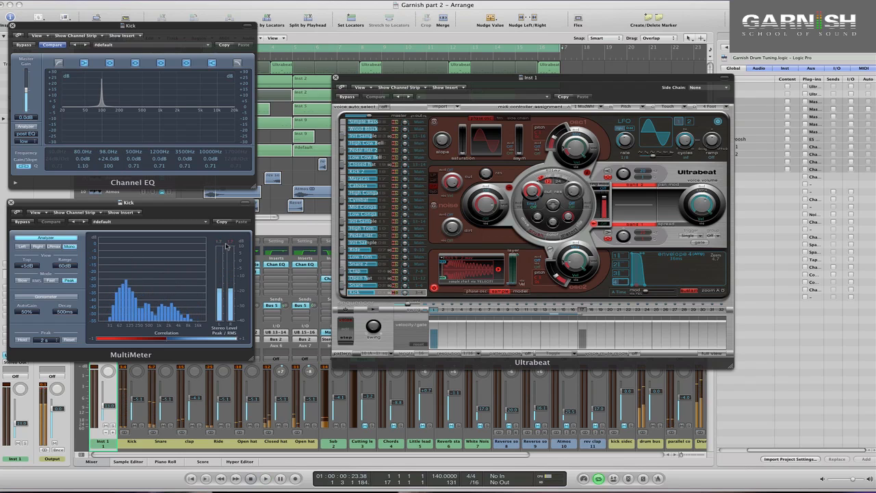
Step: Try the Kick voice's oscillator 2 pitch at 261.6 Hz in Ultrabeat and replay, resetting the MultiMeter peak to measure the kick's level
{"action": "left_click", "coordinate": [555, 278]}
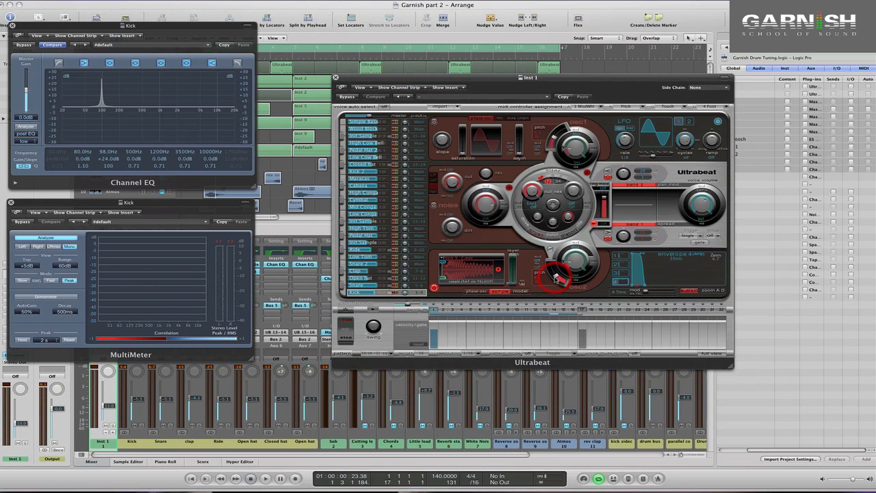
{"action": "key", "text": "space"}
{"action": "left_click", "coordinate": [221, 246]}
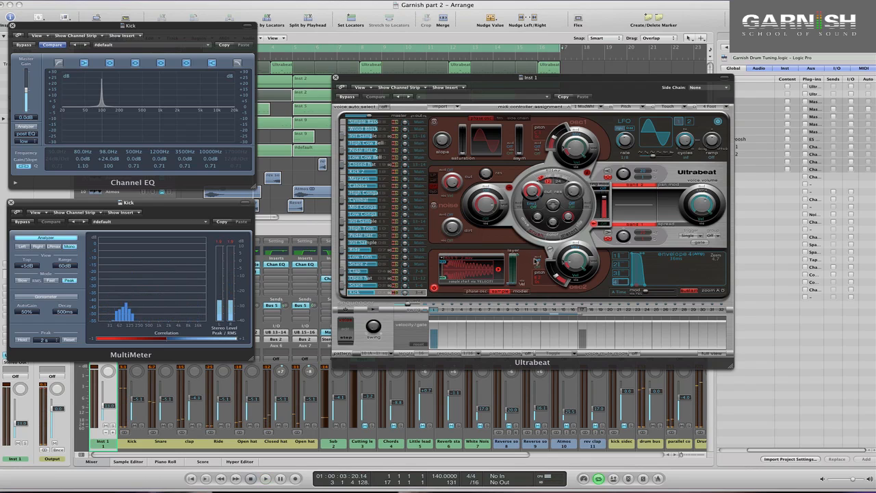
{"action": "left_click", "coordinate": [556, 279]}
{"action": "left_click_drag", "start_coordinate": [555, 278], "coordinate": [556, 277]}
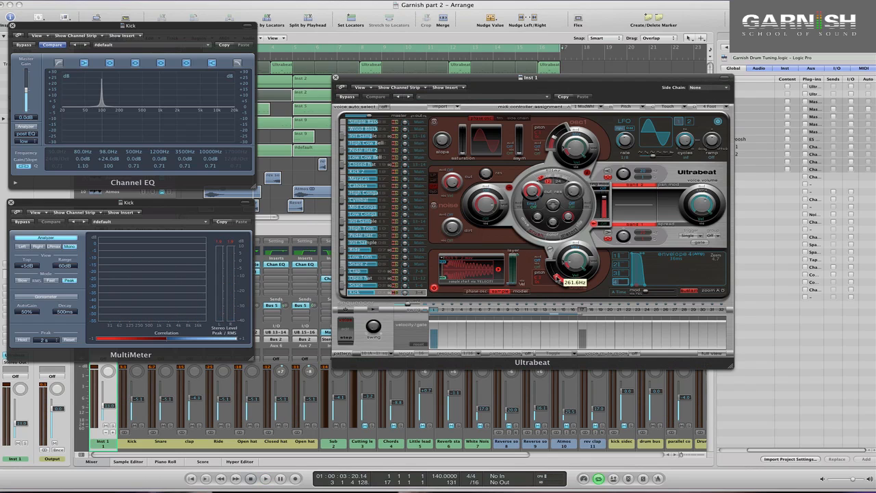
{"action": "left_click", "coordinate": [218, 244]}
{"action": "key", "text": "space"}
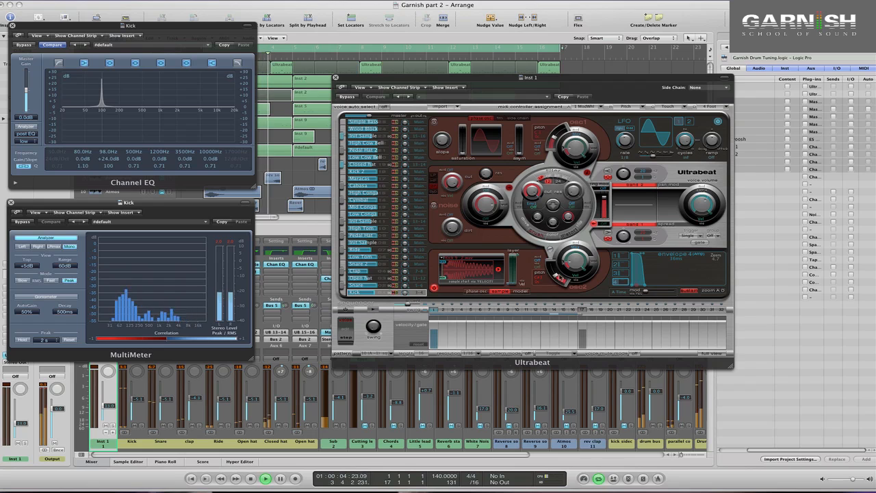
{"action": "key", "text": "space"}
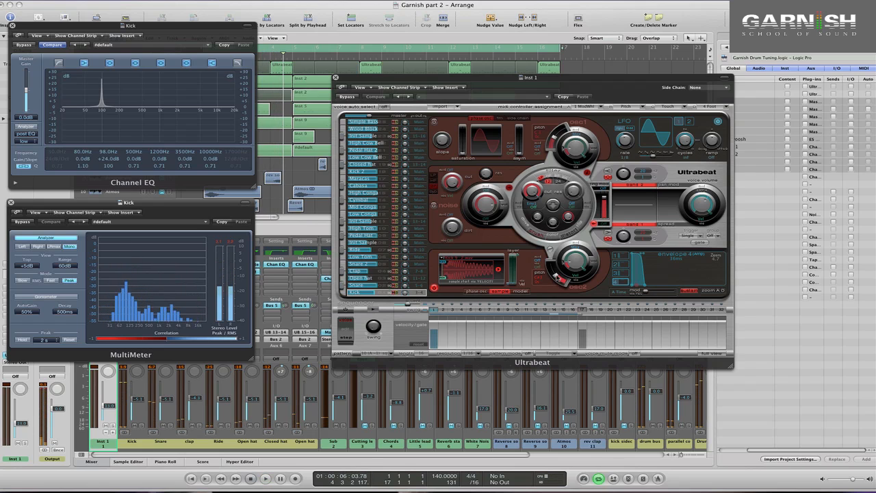
{"action": "key", "text": "space"}
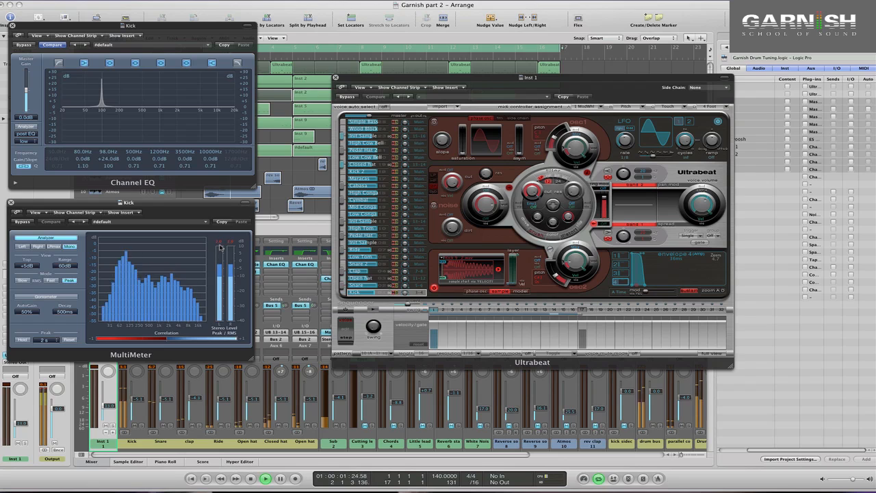
Step: Shift oscillator 2's pitch slightly and replay the kick with the MultiMeter's peak reading reset
{"action": "left_click", "coordinate": [555, 278]}
{"action": "key", "text": "space"}
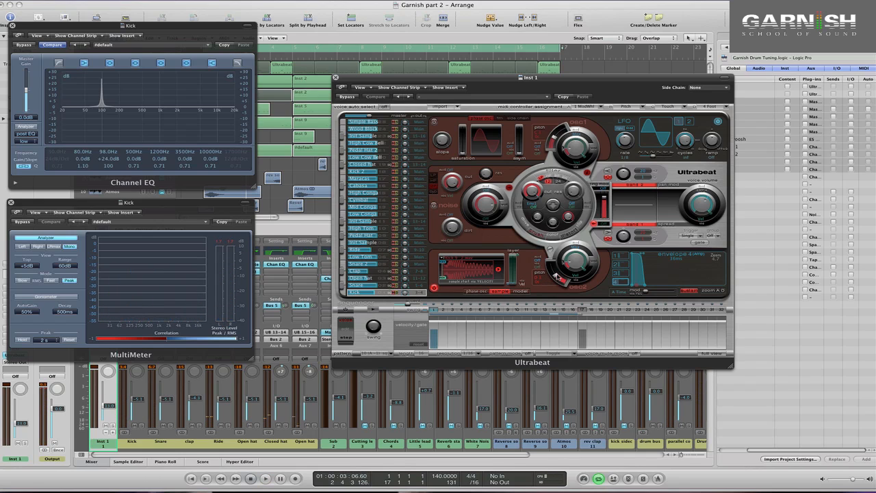
{"action": "left_click_drag", "start_coordinate": [556, 277], "coordinate": [558, 278]}
{"action": "key", "text": "space"}
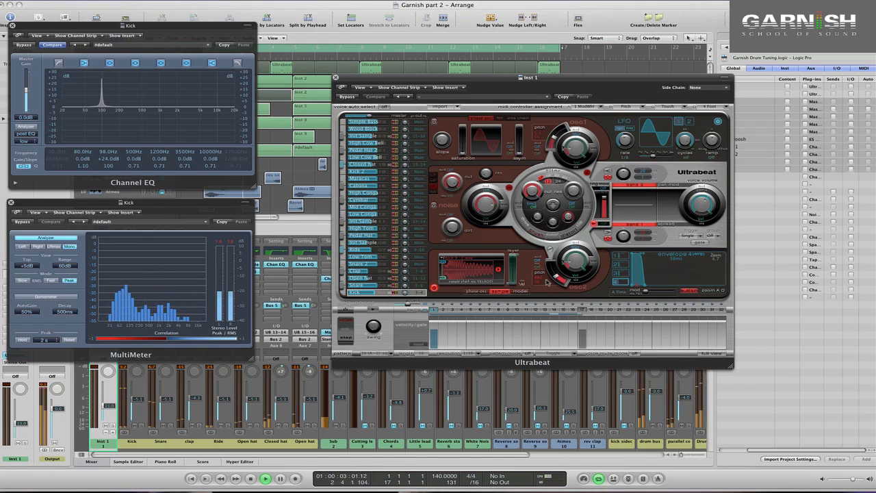
{"action": "key", "text": "space"}
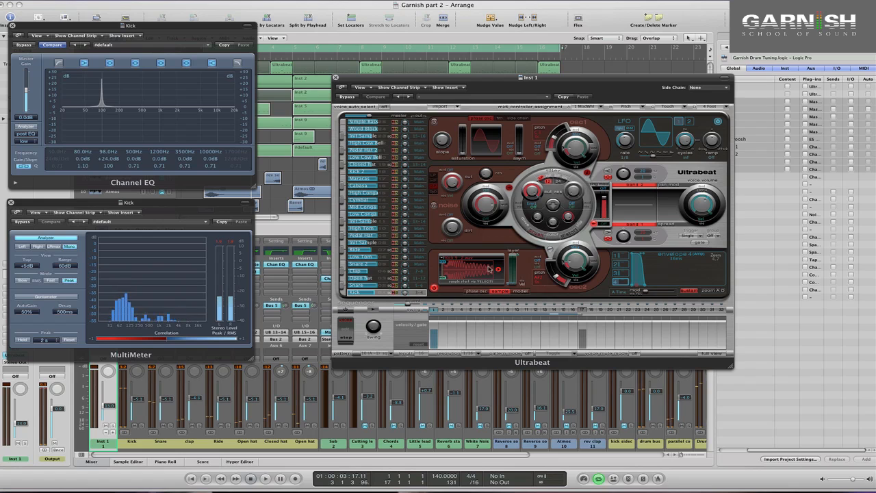
{"action": "left_click", "coordinate": [231, 245]}
{"action": "key", "text": "space"}
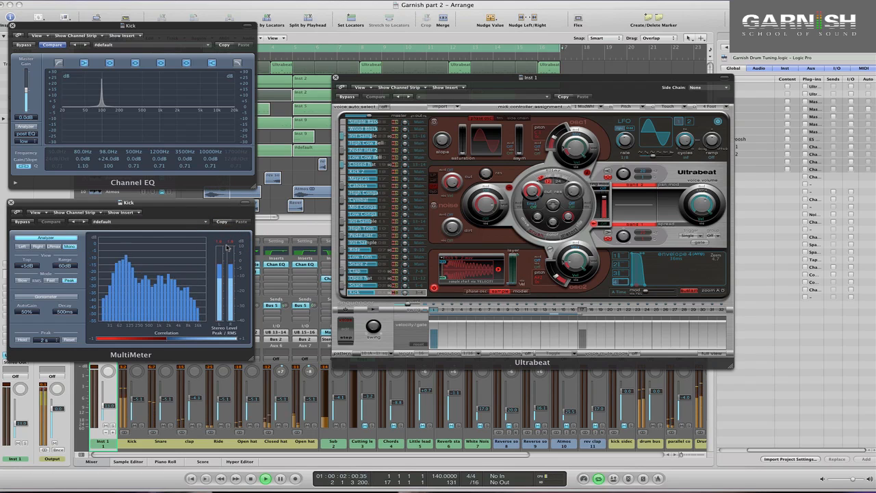
Step: Nudge oscillator 2's pitch once more and compare the kick's peak level in the reset MultiMeter
{"action": "key", "text": "space"}
{"action": "left_click", "coordinate": [558, 277]}
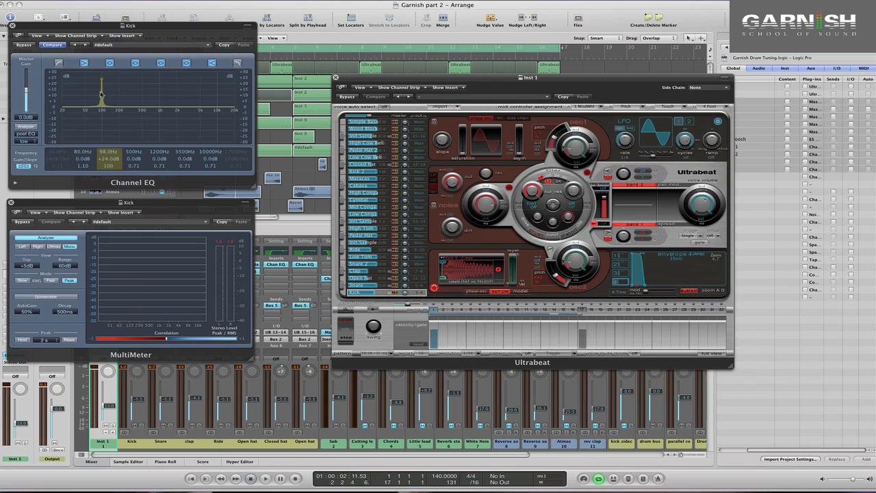
{"action": "left_click", "coordinate": [219, 243]}
{"action": "key", "text": "space"}
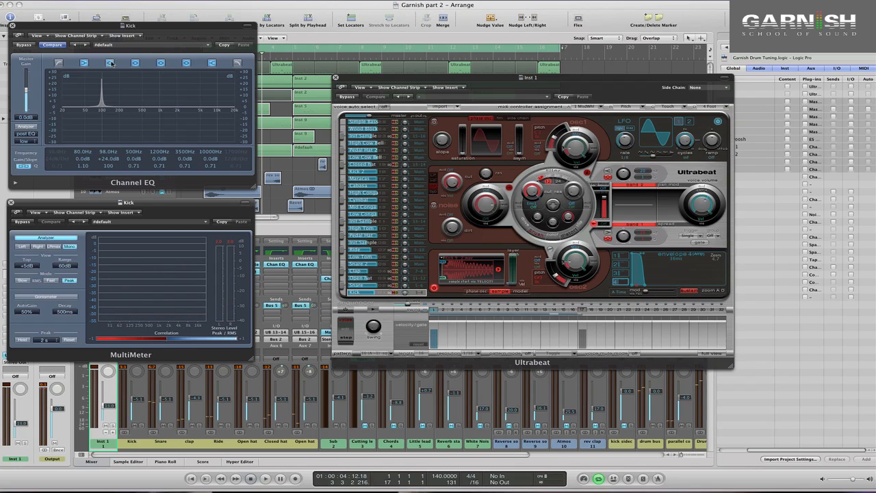
Step: Turn off the 98 Hz band in the Kick channel's Channel EQ and play the arrangement without the boost
{"action": "left_click", "coordinate": [111, 63]}
{"action": "key", "text": "space"}
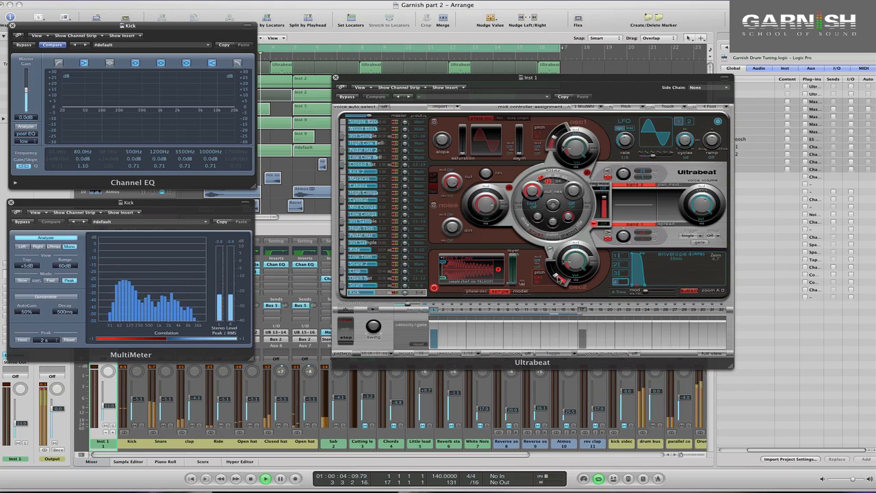
{"action": "key", "text": "space"}
Step: Try oscillator 2's pitch at 277.2 Hz and listen to the kick in the arrangement without the EQ boost
{"action": "mouse_move", "coordinate": [559, 278]}
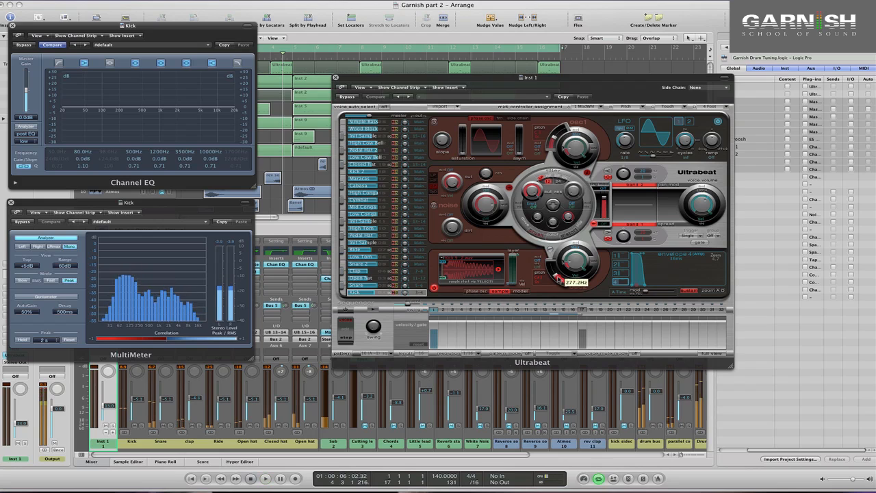
{"action": "key", "text": "space"}
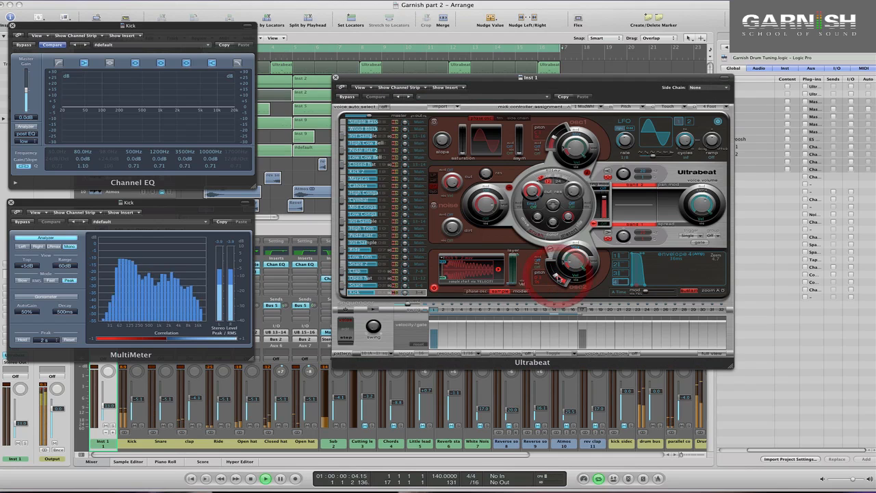
{"action": "key", "text": "space"}
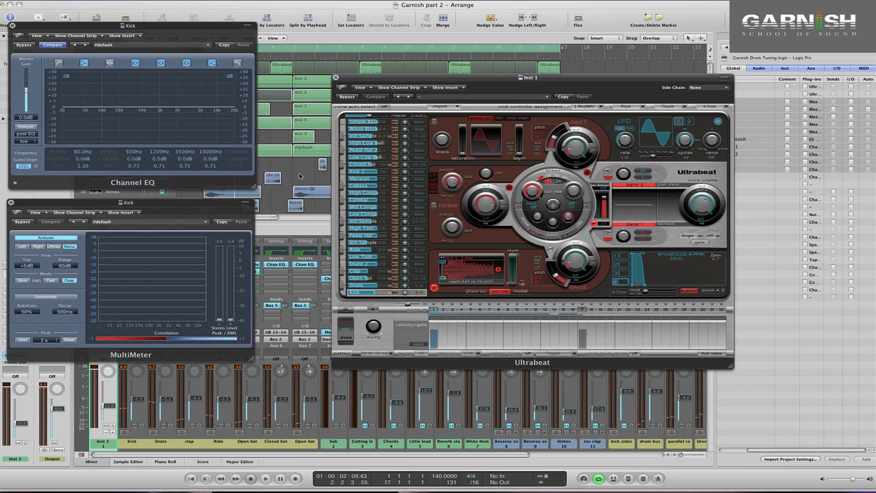
{"action": "key", "text": "space"}
Step: Lower oscillator 2's pitch to 246.9 Hz and replay the arrangement repeatedly to judge the kick's tuning
{"action": "left_click_drag", "start_coordinate": [562, 285], "coordinate": [557, 278]}
{"action": "key", "text": "space"}
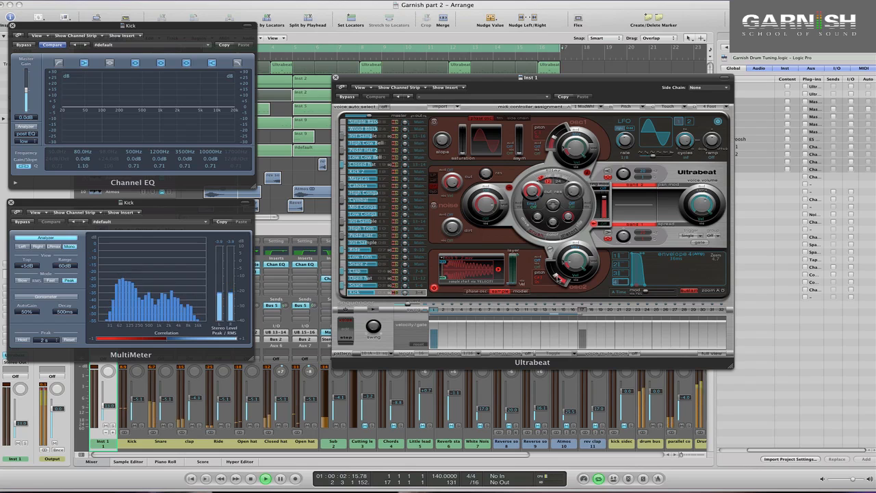
{"action": "mouse_move", "coordinate": [560, 280]}
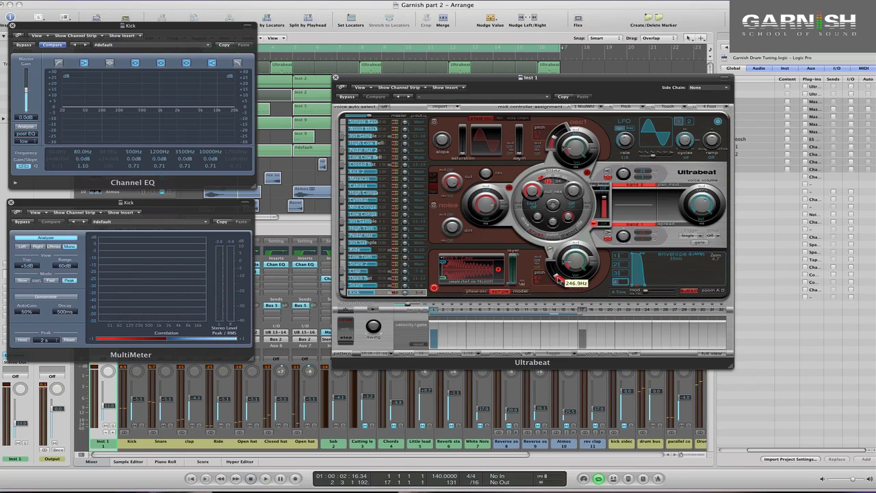
{"action": "key", "text": "space"}
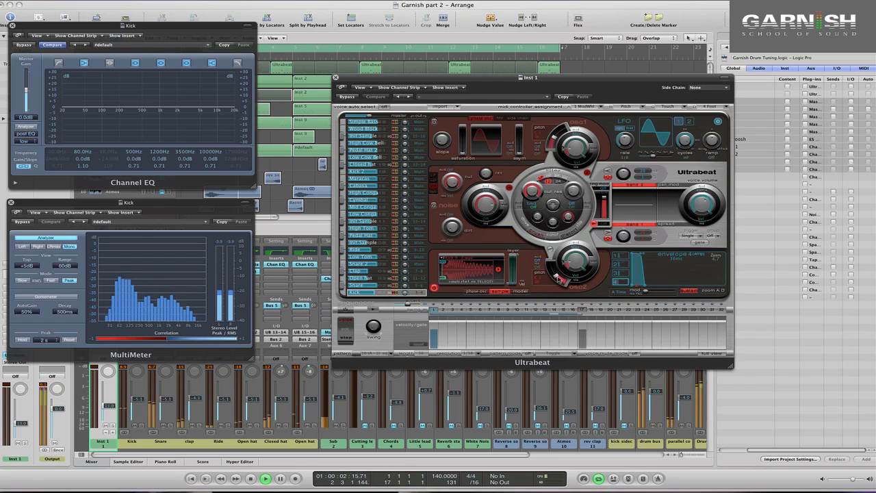
{"action": "key", "text": "space"}
{"action": "left_click_drag", "start_coordinate": [559, 280], "coordinate": [559, 279]}
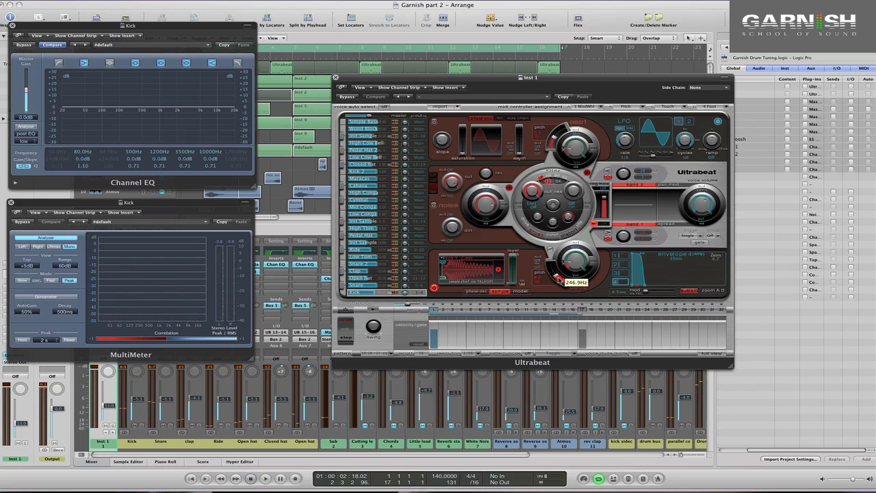
{"action": "key", "text": "space"}
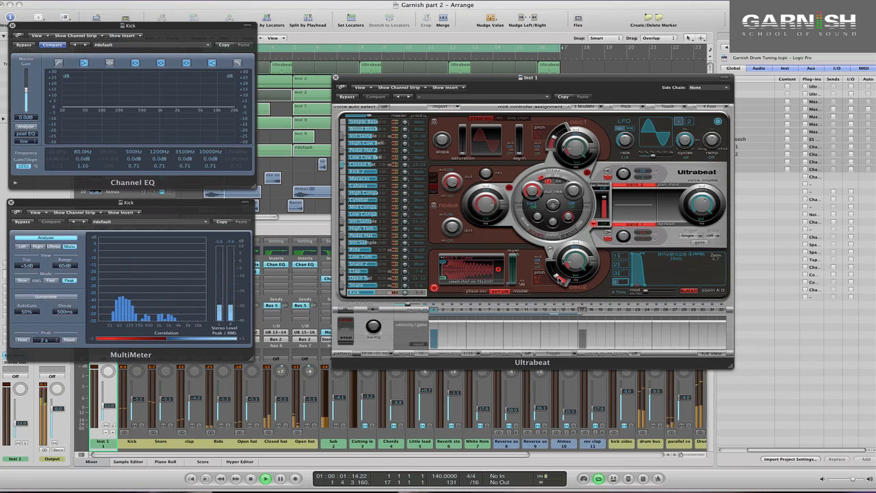
{"action": "key", "text": "space"}
Step: Set oscillator 2's pitch to 261.6 Hz and listen to the kick against the rest of the arrangement
{"action": "left_click_drag", "start_coordinate": [559, 280], "coordinate": [559, 278]}
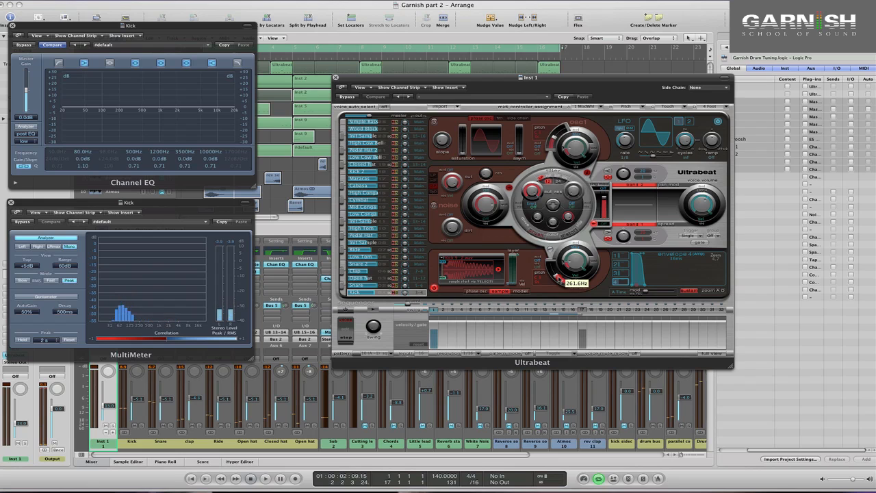
{"action": "key", "text": "space"}
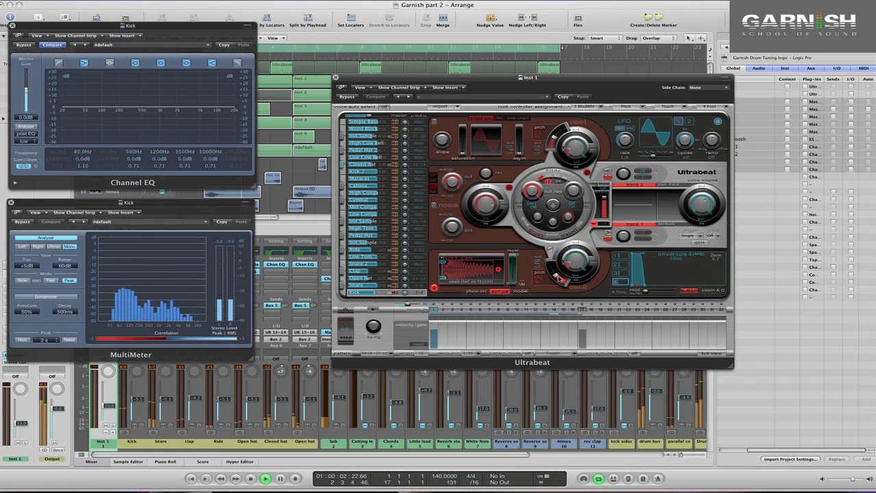
{"action": "key", "text": "space"}
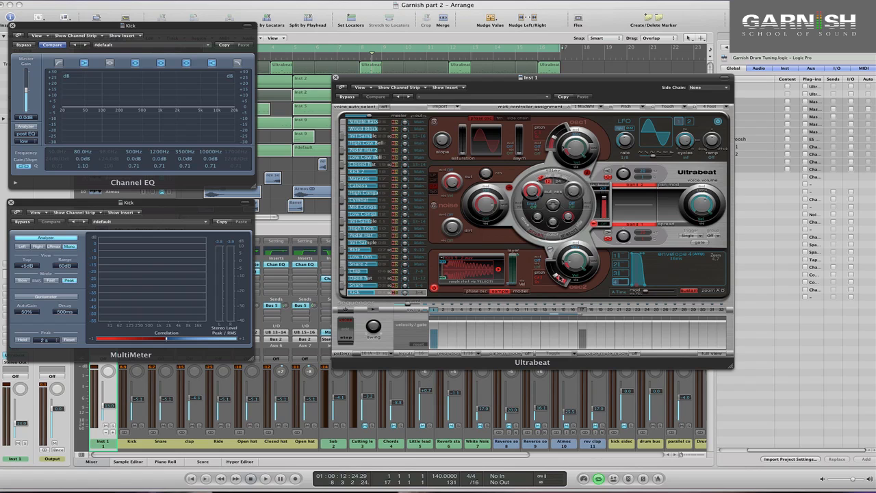
{"action": "key", "text": "space"}
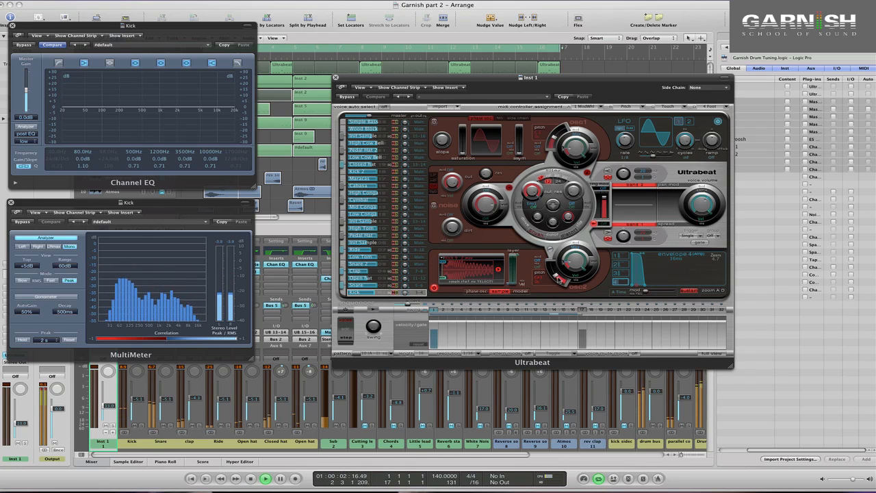
{"action": "left_click", "coordinate": [240, 247]}
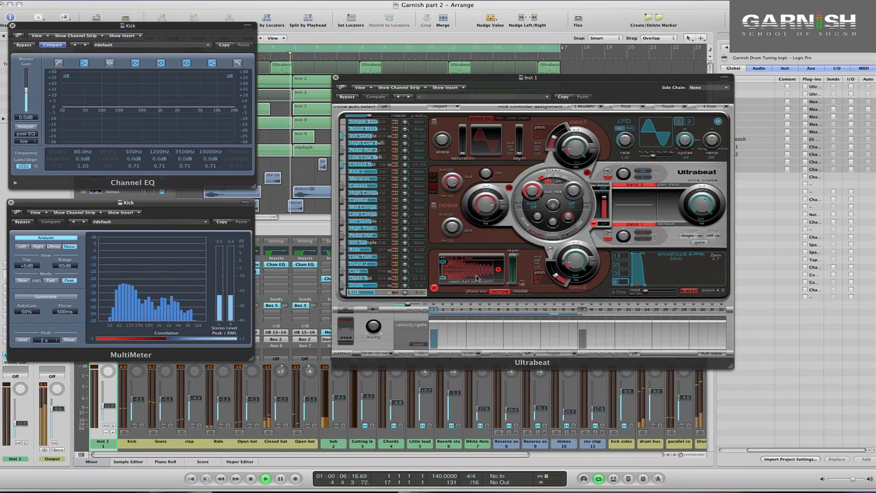
Step: Set oscillator 2's pitch back to 246.9 Hz and replay the arrangement for comparison
{"action": "left_click", "coordinate": [557, 277]}
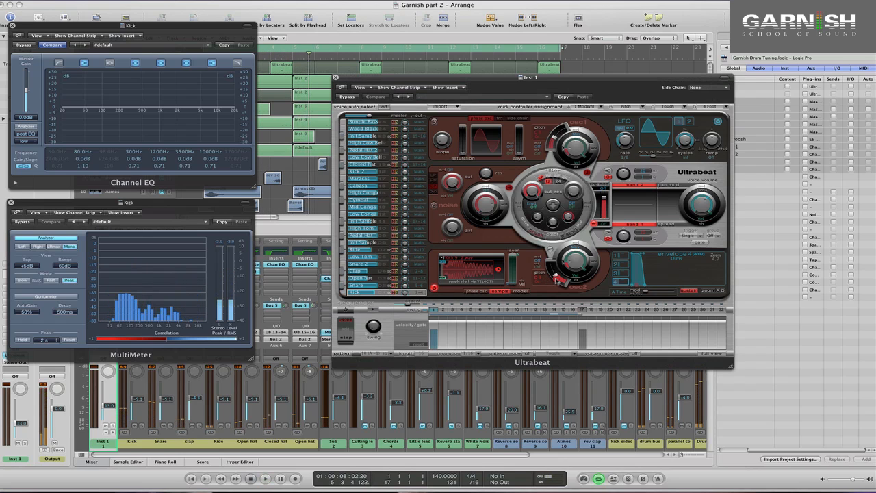
{"action": "left_click", "coordinate": [556, 278]}
{"action": "left_click_drag", "start_coordinate": [557, 278], "coordinate": [556, 279]}
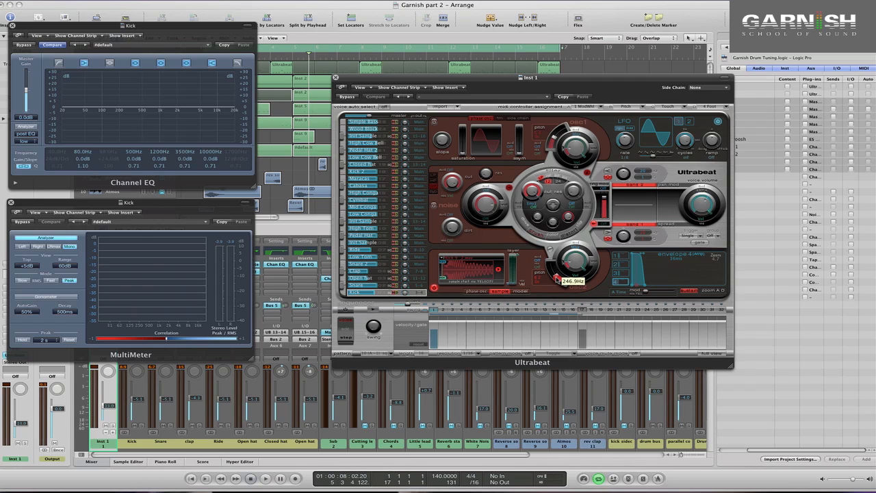
{"action": "key", "text": "space"}
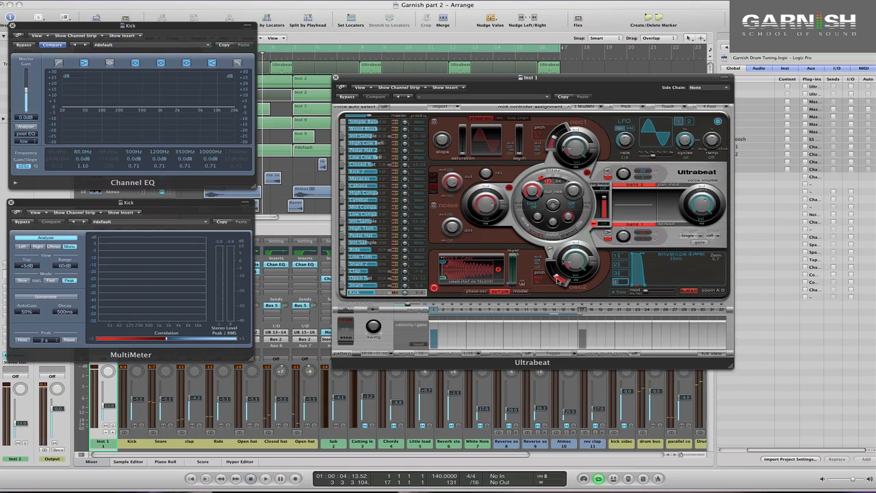
Step: Readjust the Kick voice's oscillator 2 pitch in small amounts and replay the arrangement to settle the tuning by ear
{"action": "left_click", "coordinate": [557, 279]}
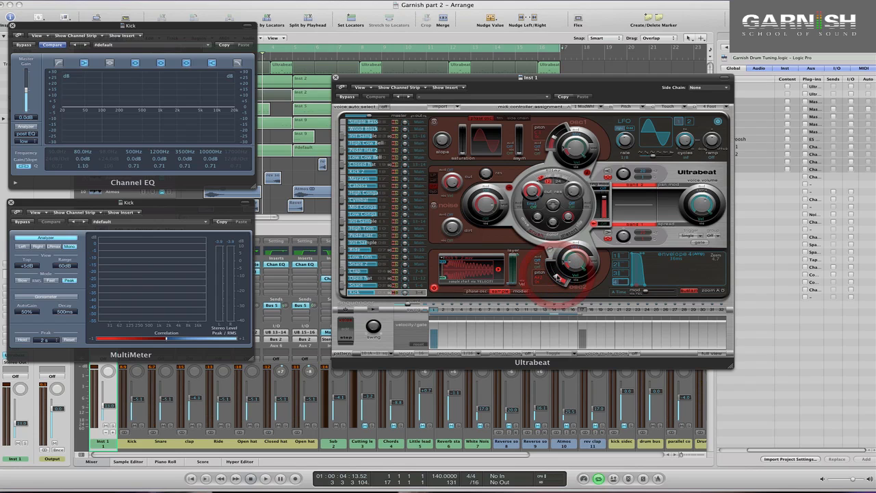
{"action": "key", "text": "space"}
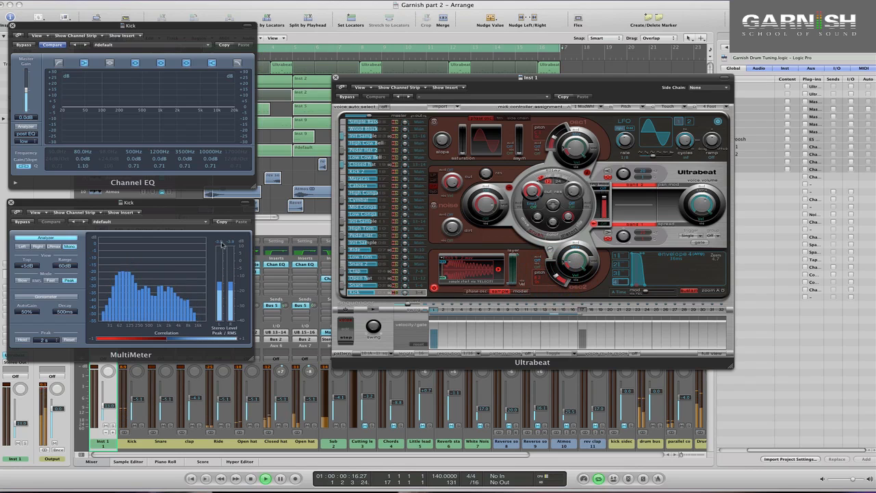
{"action": "key", "text": "space"}
{"action": "left_click", "coordinate": [561, 280]}
{"action": "left_click_drag", "start_coordinate": [561, 281], "coordinate": [561, 279]}
{"action": "key", "text": "space"}
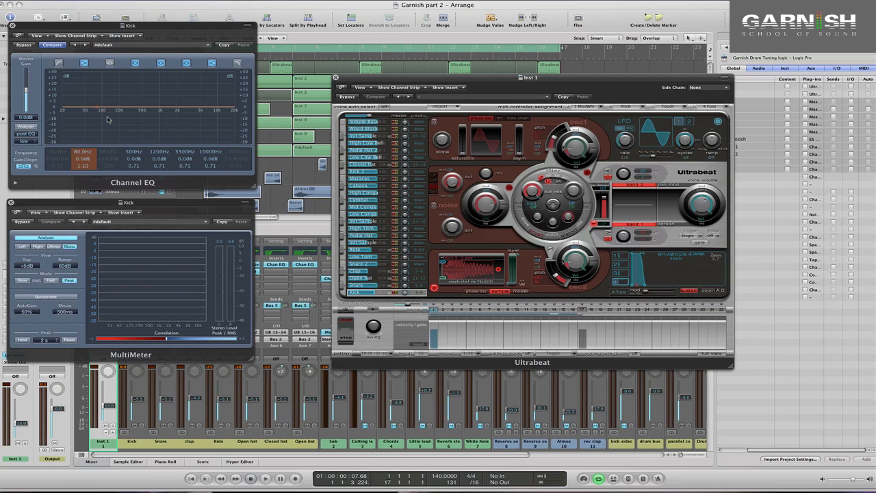
Step: Close the Channel EQ, MultiMeter and Ultrabeat windows
{"action": "left_click", "coordinate": [12, 26]}
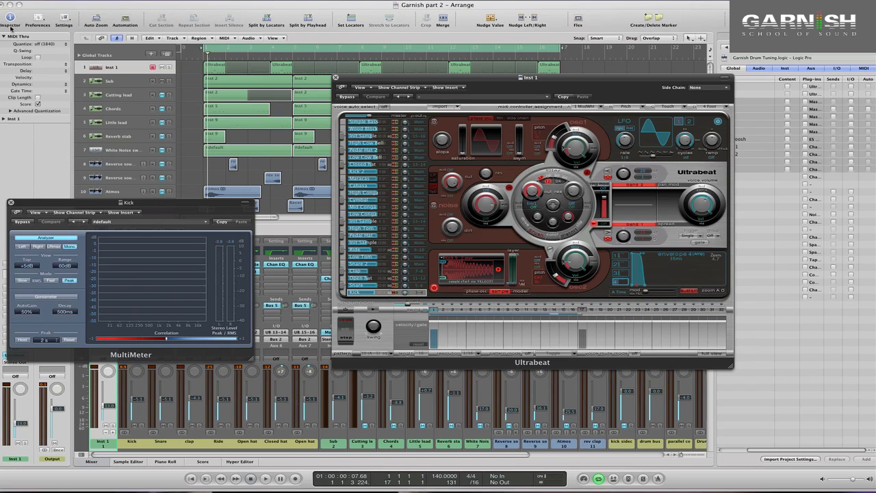
{"action": "left_click", "coordinate": [10, 203]}
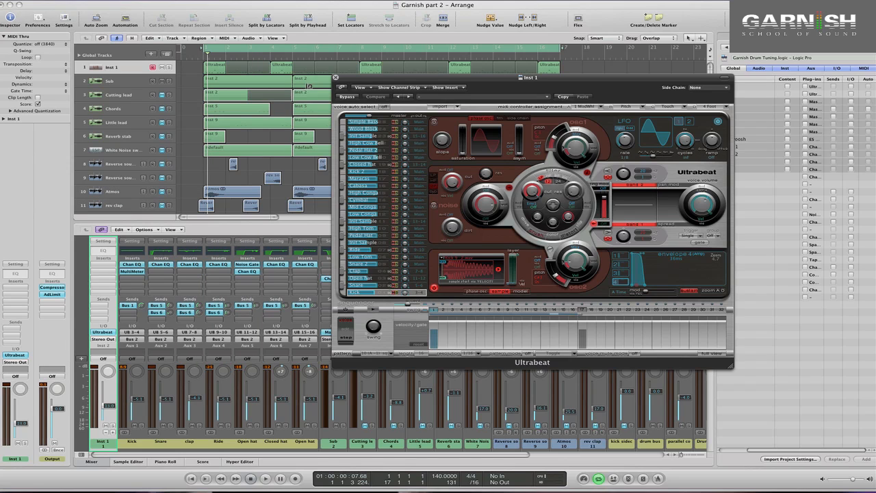
{"action": "left_click", "coordinate": [336, 77]}
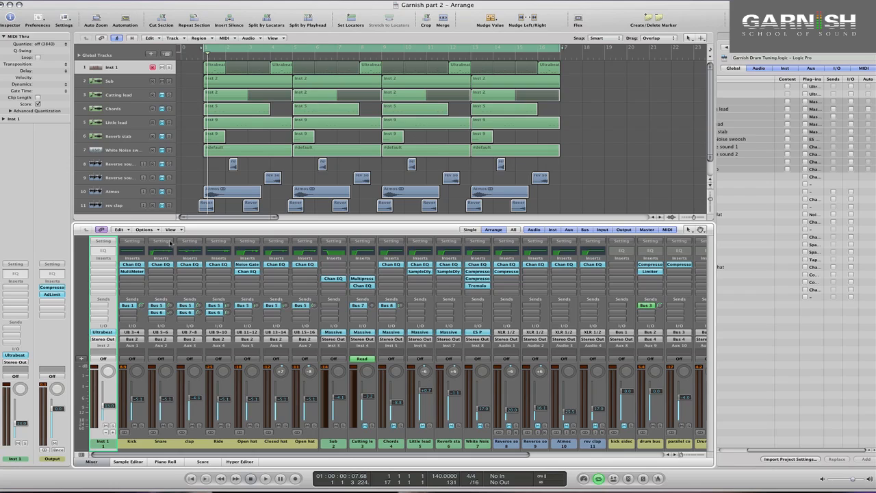
Step: Enable a low cut at 47 Hz with a 48 dB/Oct slope in the Kick's Channel EQ, audition it and close the EQ
{"action": "left_click", "coordinate": [131, 265]}
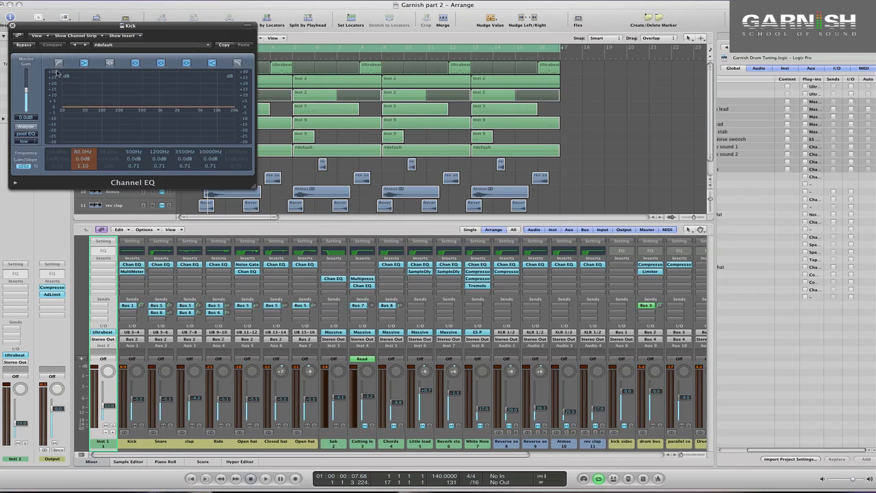
{"action": "left_click", "coordinate": [59, 62]}
{"action": "mouse_move", "coordinate": [52, 157]}
{"action": "left_mouse_down"}
{"action": "mouse_move", "coordinate": [51, 139]}
{"action": "mouse_move", "coordinate": [50, 157]}
{"action": "left_mouse_up"}
{"action": "key", "text": "space"}
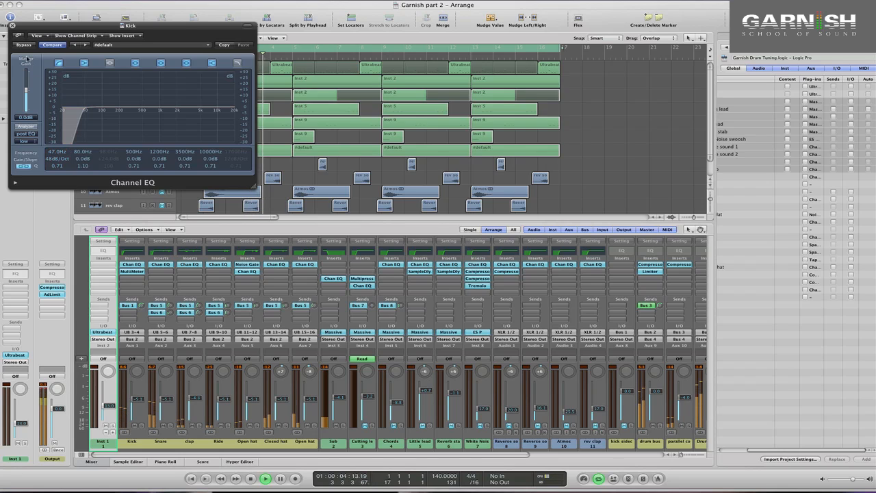
{"action": "key", "text": "space"}
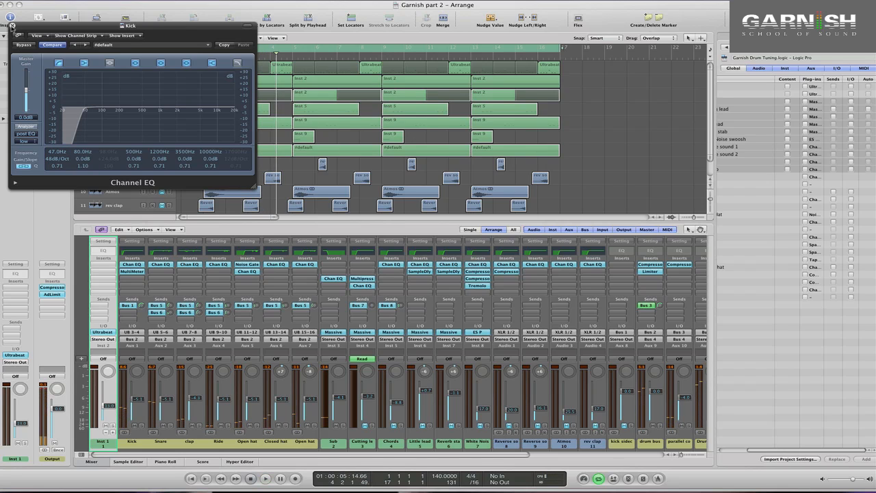
{"action": "left_click", "coordinate": [11, 26]}
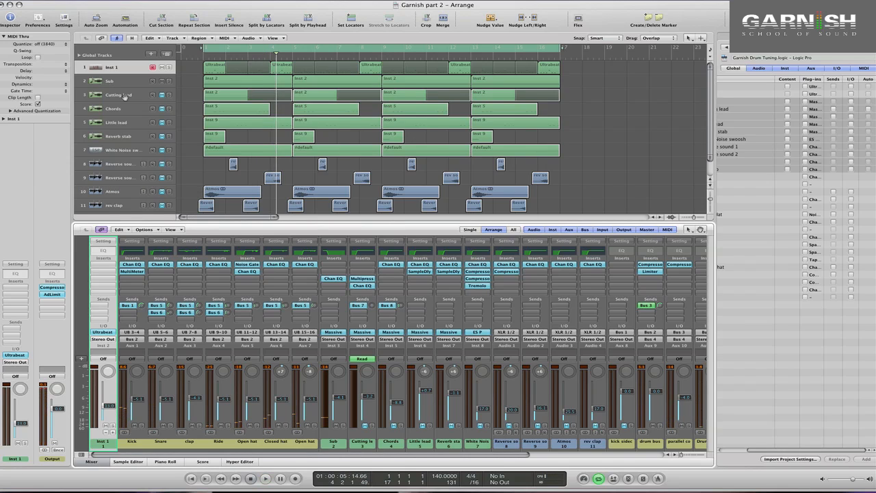
Step: Insert a Compressor in the Sub channel's first insert slot and set its circuit type to VCA
{"action": "left_click", "coordinate": [185, 108]}
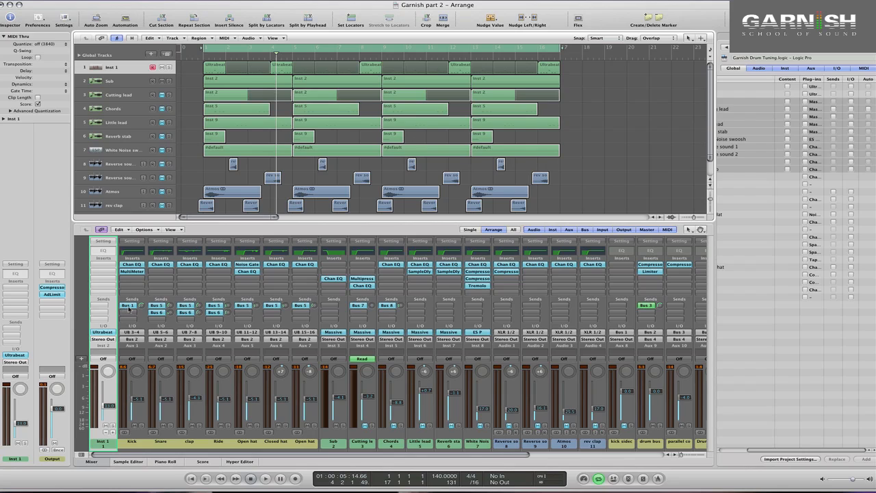
{"action": "left_click", "coordinate": [328, 265]}
{"action": "mouse_move", "coordinate": [330, 291]}
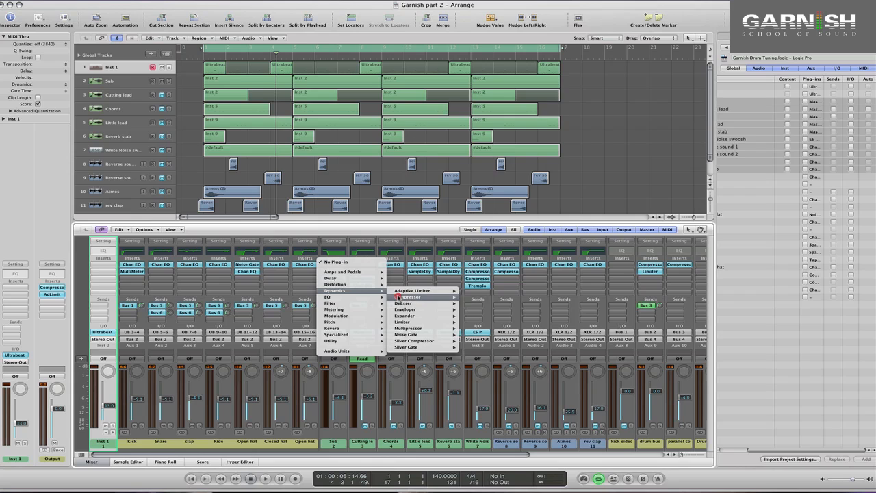
{"action": "left_click", "coordinate": [411, 297]}
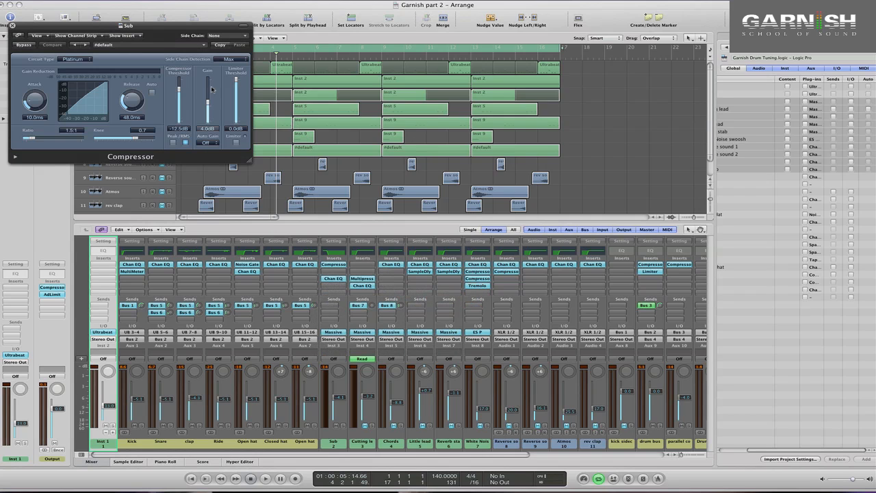
{"action": "left_click", "coordinate": [75, 60]}
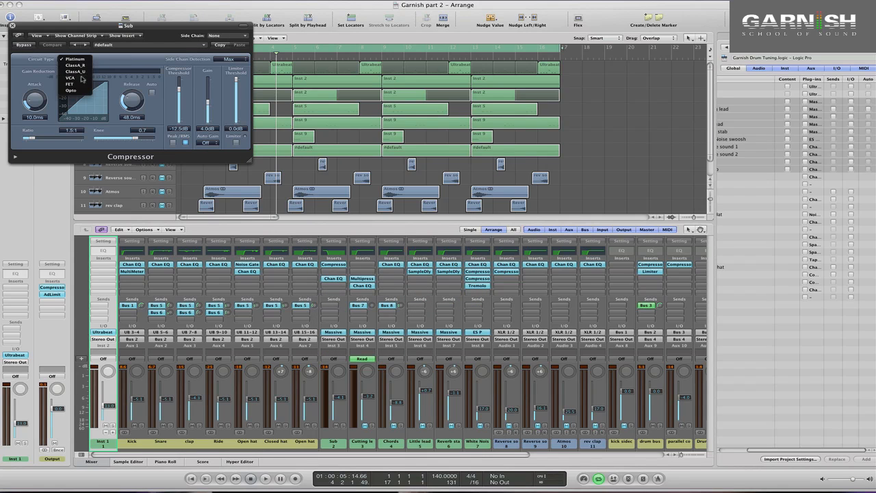
{"action": "left_click", "coordinate": [82, 78]}
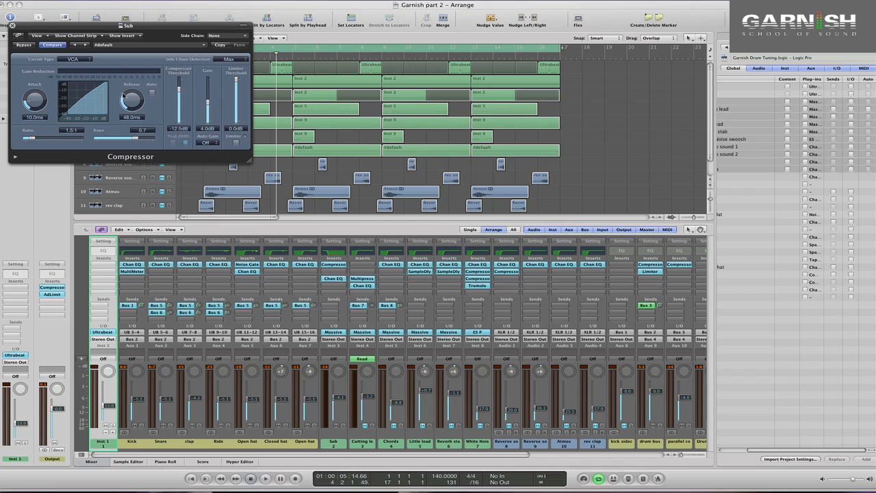
Step: Set the Sub compressor's ratio to 5.0:1, gain to 0 dB and threshold to -33.5 dB while playing the arrangement
{"action": "left_click_drag", "start_coordinate": [177, 94], "coordinate": [179, 101]}
{"action": "left_click_drag", "start_coordinate": [39, 140], "coordinate": [49, 139]}
{"action": "left_click_drag", "start_coordinate": [208, 103], "coordinate": [208, 110]}
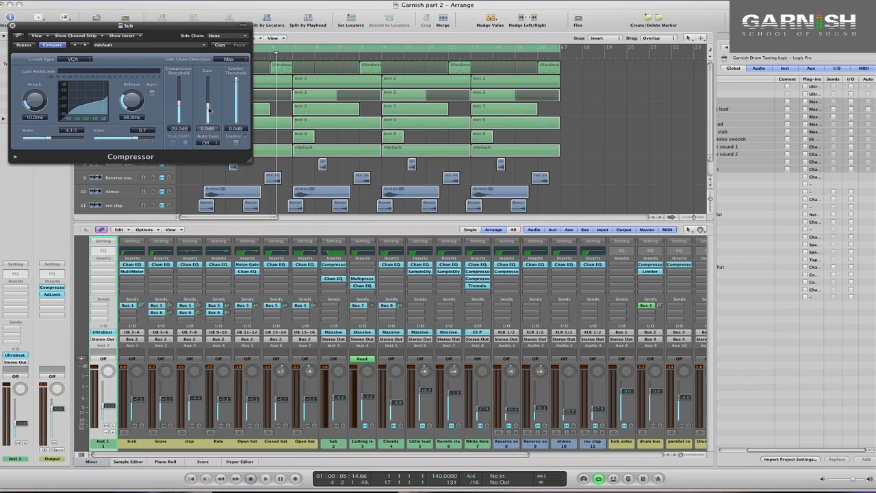
{"action": "left_click", "coordinate": [51, 139]}
{"action": "key", "text": "space"}
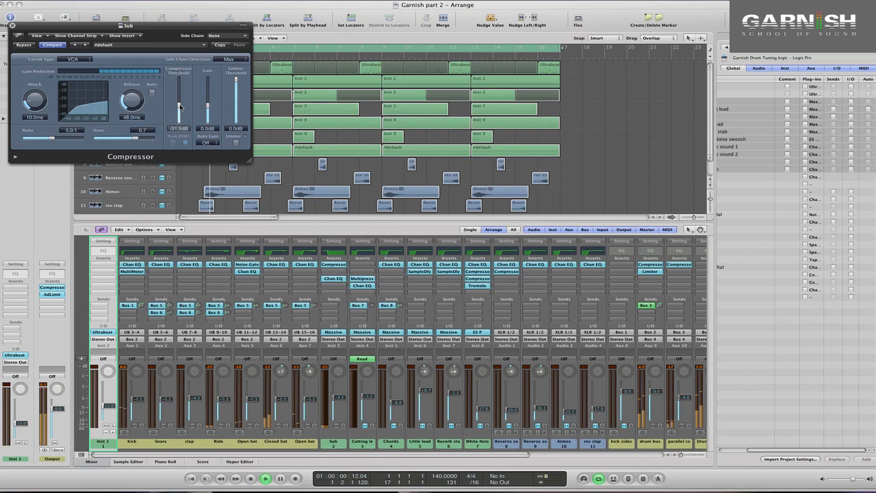
{"action": "left_click", "coordinate": [180, 107]}
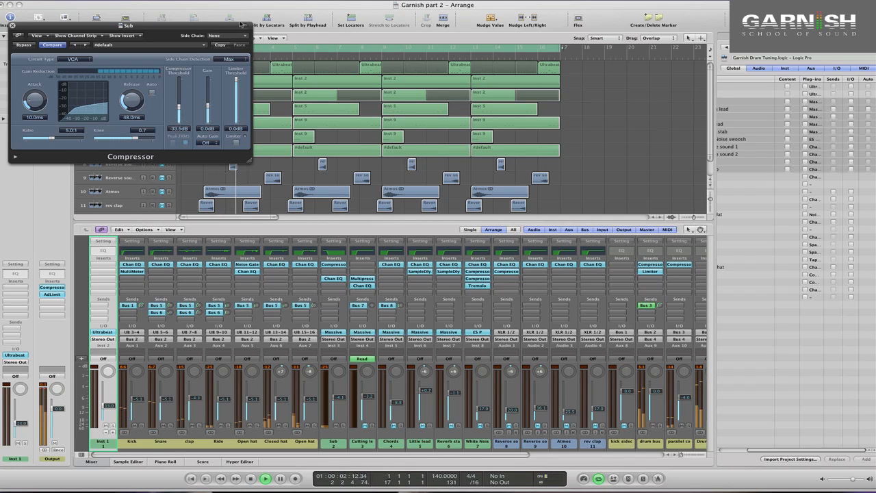
Step: Set the Sub compressor's side chain input to Bus 1 and play the arrangement
{"action": "left_click", "coordinate": [216, 36]}
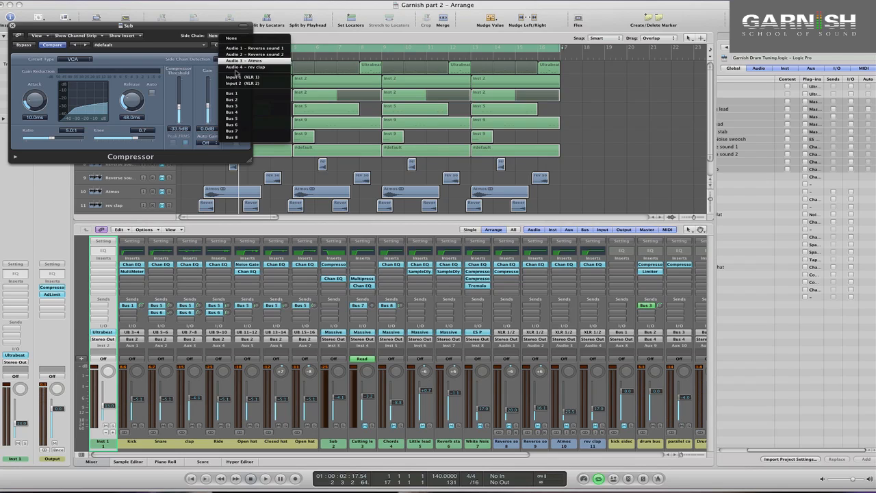
{"action": "left_click", "coordinate": [237, 93]}
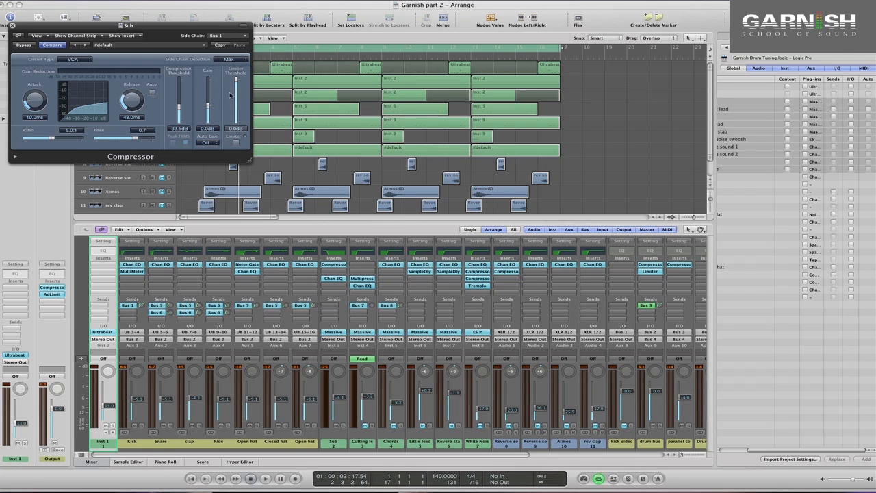
{"action": "left_click", "coordinate": [135, 103]}
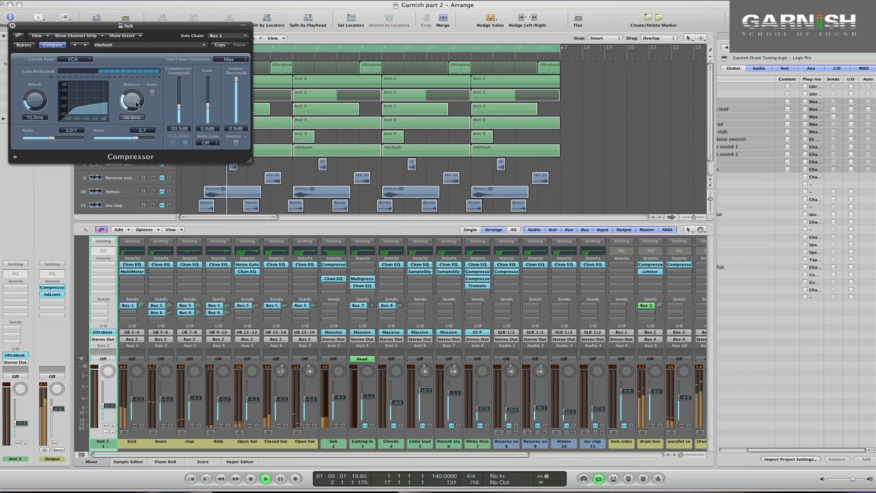
Step: Set the Sub compressor's ratio to about 9.8:1, threshold to -37.5 dB and release to 54 ms during playback, and close its window
{"action": "left_click", "coordinate": [50, 139]}
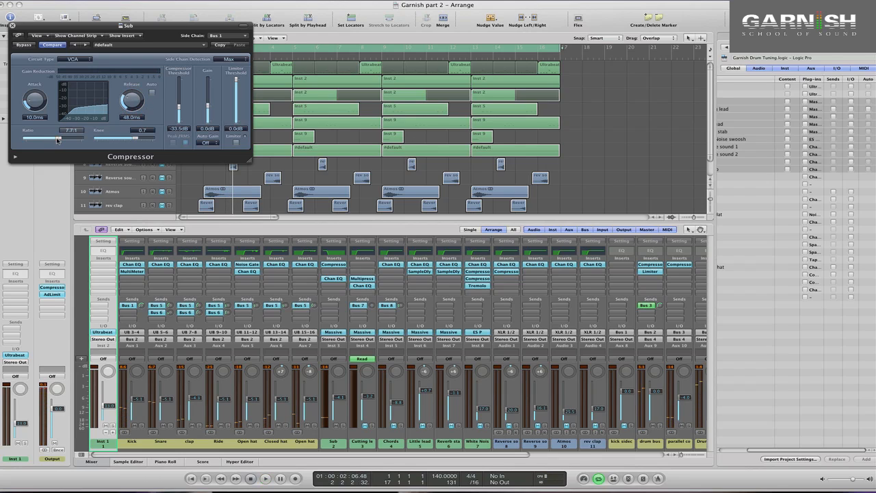
{"action": "left_click", "coordinate": [177, 108]}
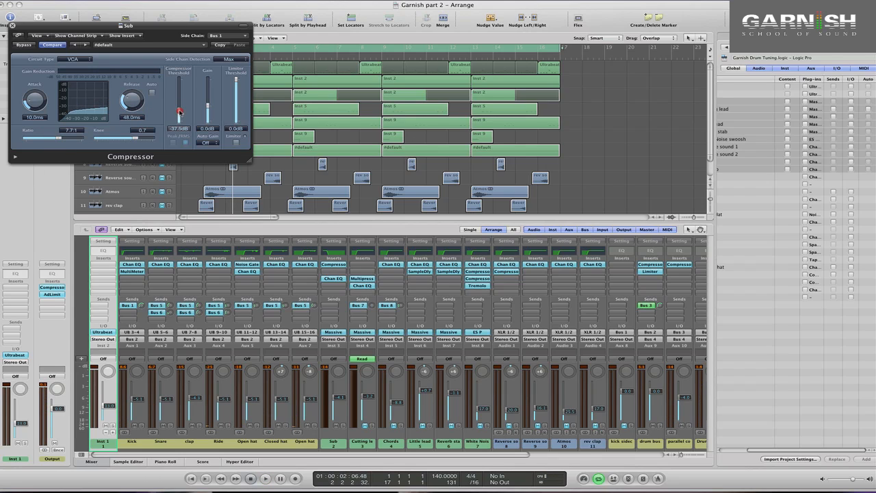
{"action": "key", "text": "space"}
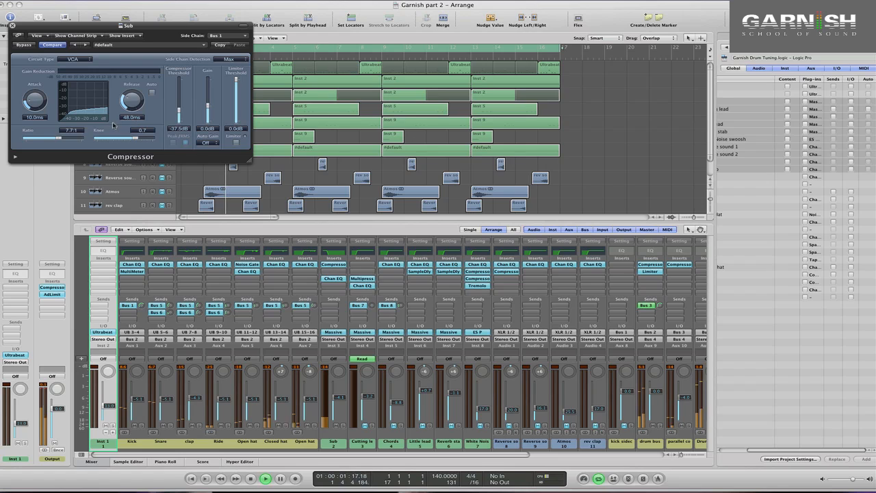
{"action": "left_click_drag", "start_coordinate": [59, 138], "coordinate": [65, 139]}
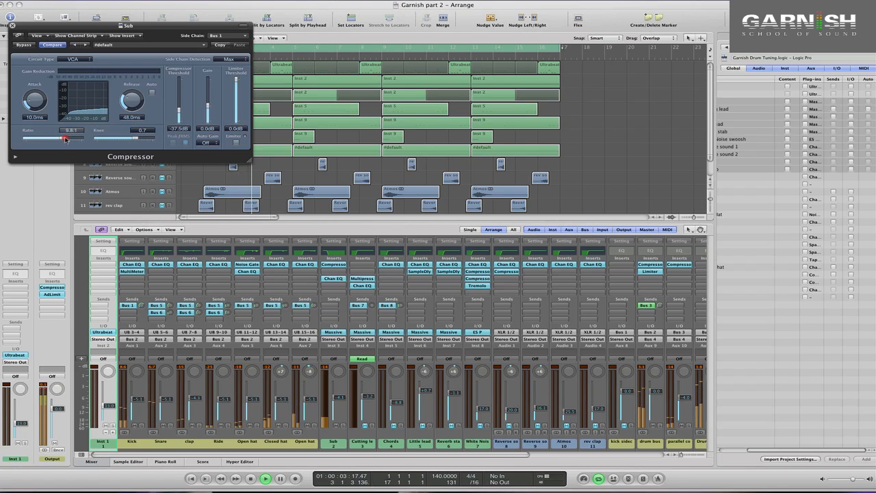
{"action": "left_click", "coordinate": [135, 103]}
{"action": "left_click_drag", "start_coordinate": [135, 104], "coordinate": [133, 100]}
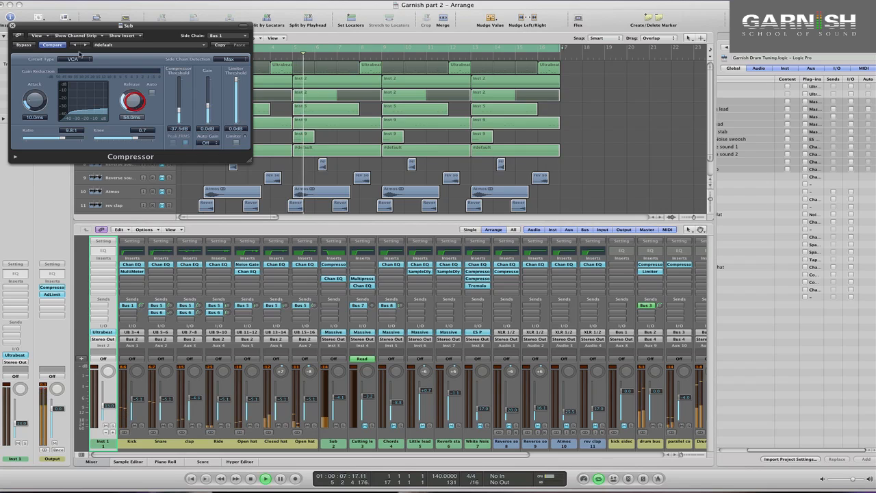
{"action": "left_click", "coordinate": [12, 26]}
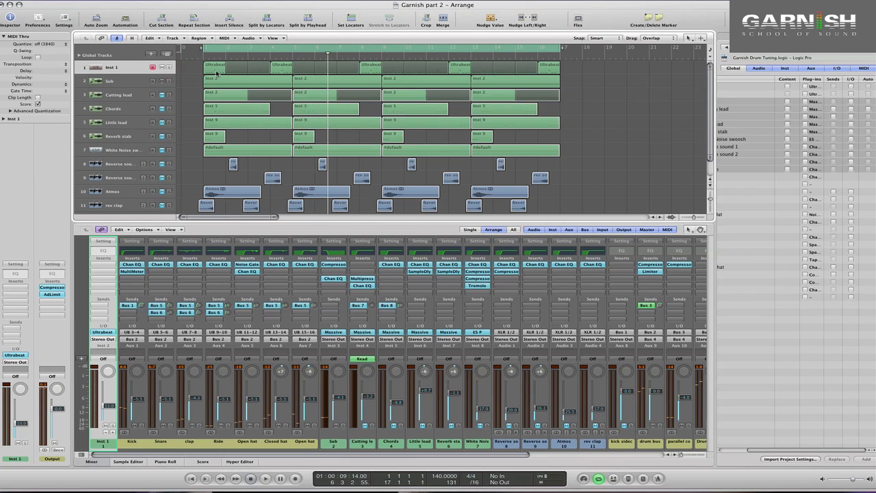
Step: Copy the opening Ultrabeat region on the Inst 1 track to bars 5, 9 and 13, and play the arrangement
{"action": "left_click_drag", "start_coordinate": [214, 69], "coordinate": [482, 69]}
{"action": "left_click", "coordinate": [301, 71]}
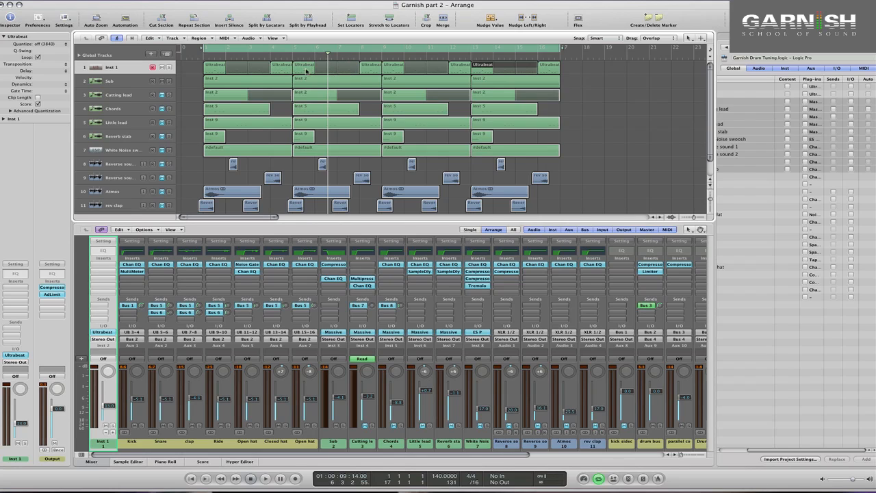
{"action": "key", "text": "space"}
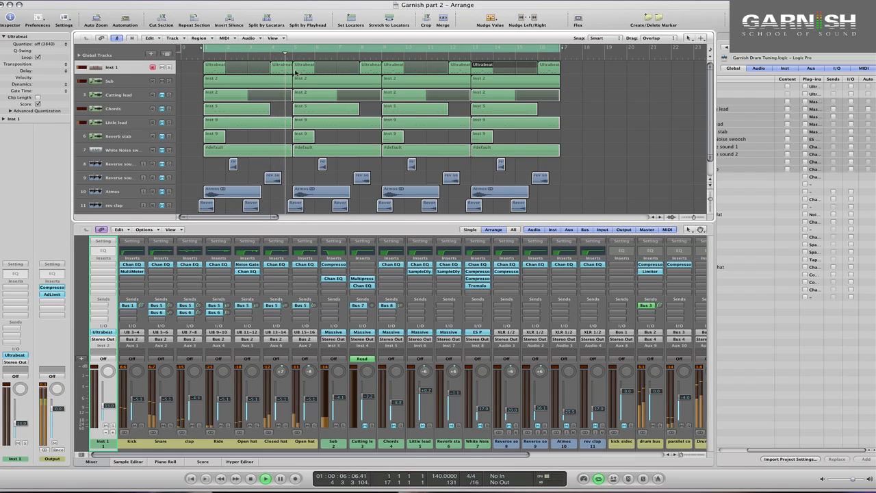
Step: Reopen the Sub compressor and set the ratio to 17:1, threshold to -40.5 dB and attack to 4.5 ms while listening
{"action": "left_click", "coordinate": [333, 264]}
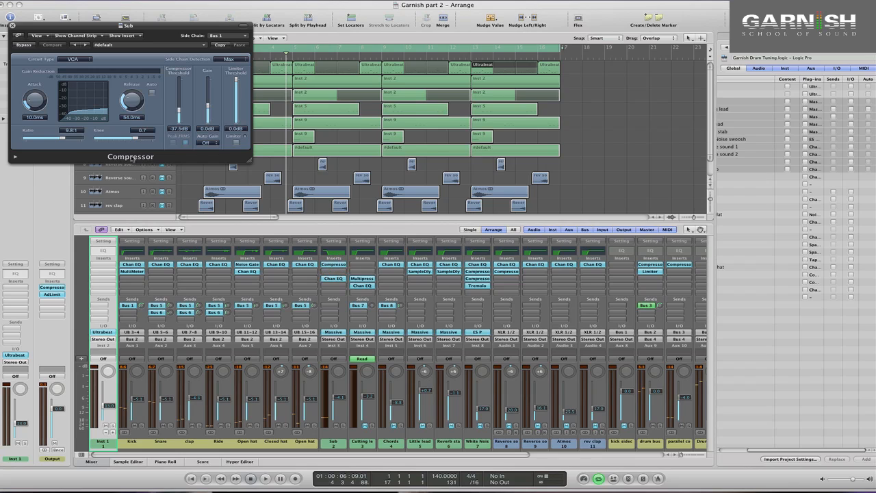
{"action": "left_click_drag", "start_coordinate": [66, 138], "coordinate": [72, 139]}
{"action": "key", "text": "space"}
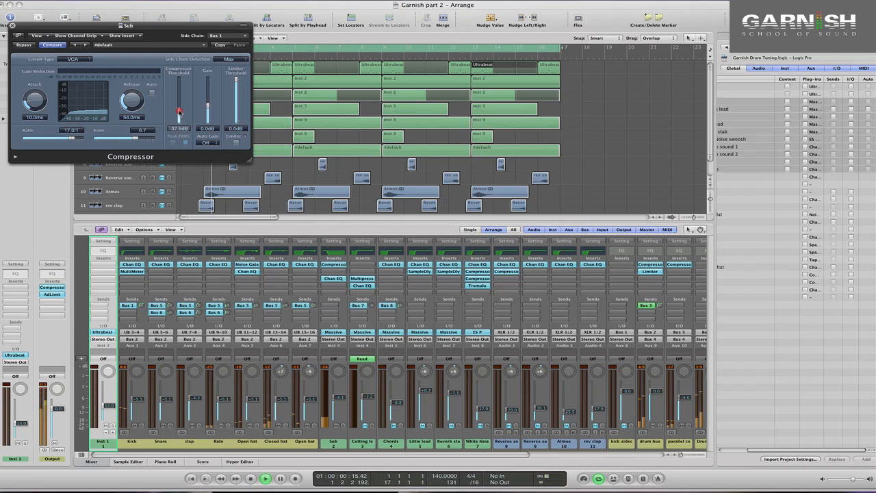
{"action": "left_click_drag", "start_coordinate": [179, 110], "coordinate": [178, 114]}
{"action": "left_click_drag", "start_coordinate": [39, 100], "coordinate": [41, 104]}
{"action": "key", "text": "space"}
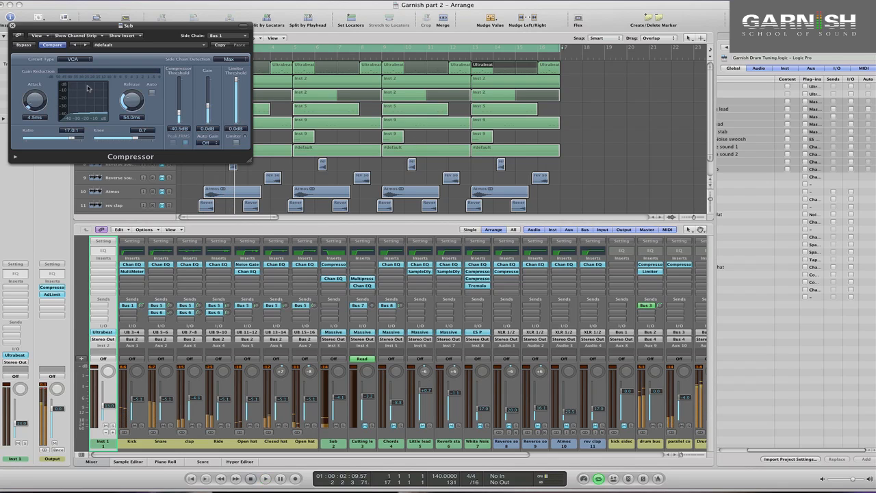
Step: Fine-tune the Sub compressor's release time by ear against the arrangement and close the Compressor window
{"action": "left_click", "coordinate": [128, 102]}
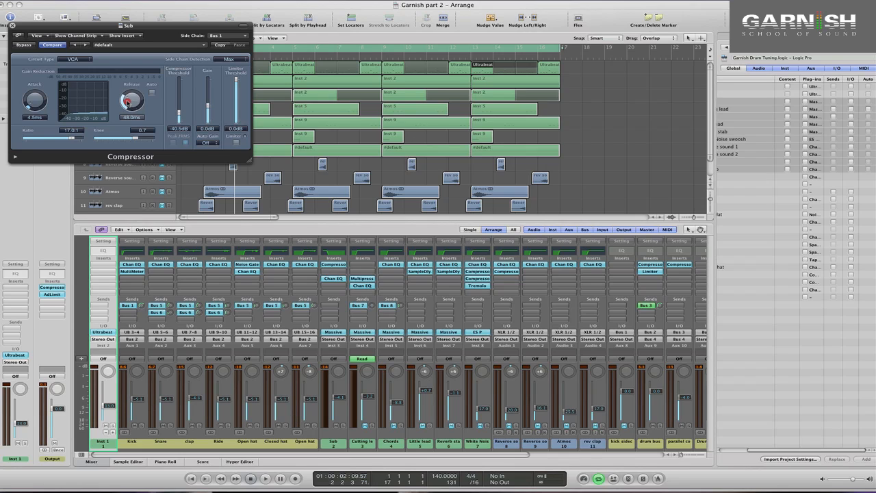
{"action": "left_click_drag", "start_coordinate": [127, 102], "coordinate": [128, 102]}
{"action": "key", "text": "space"}
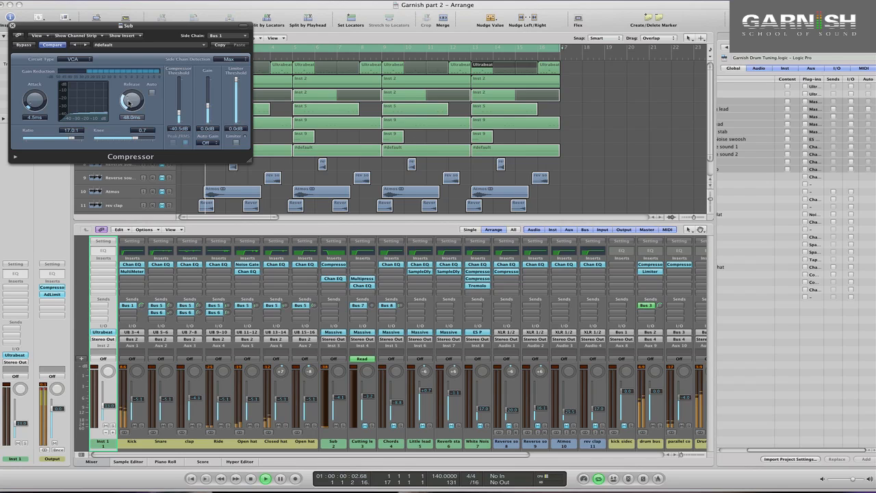
{"action": "mouse_move", "coordinate": [127, 102]}
{"action": "left_mouse_down"}
{"action": "mouse_move", "coordinate": [127, 73]}
{"action": "mouse_move", "coordinate": [131, 100]}
{"action": "left_mouse_up"}
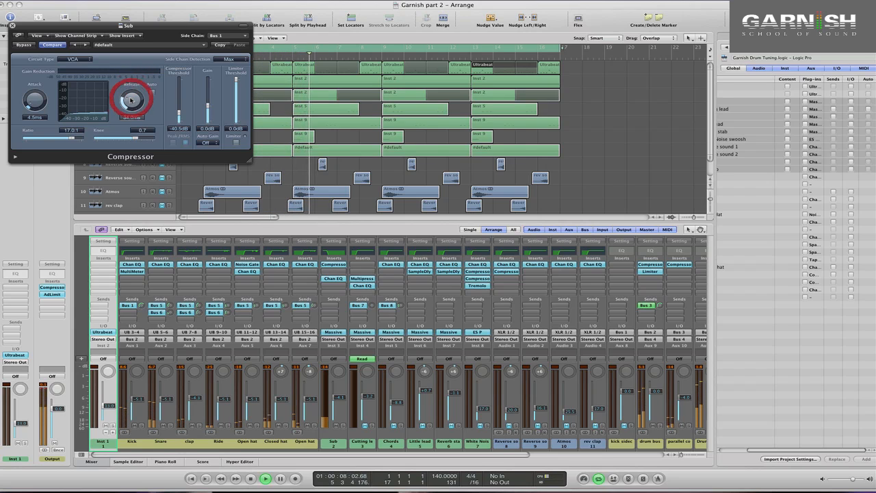
{"action": "key", "text": "space"}
{"action": "key", "text": "super+w"}
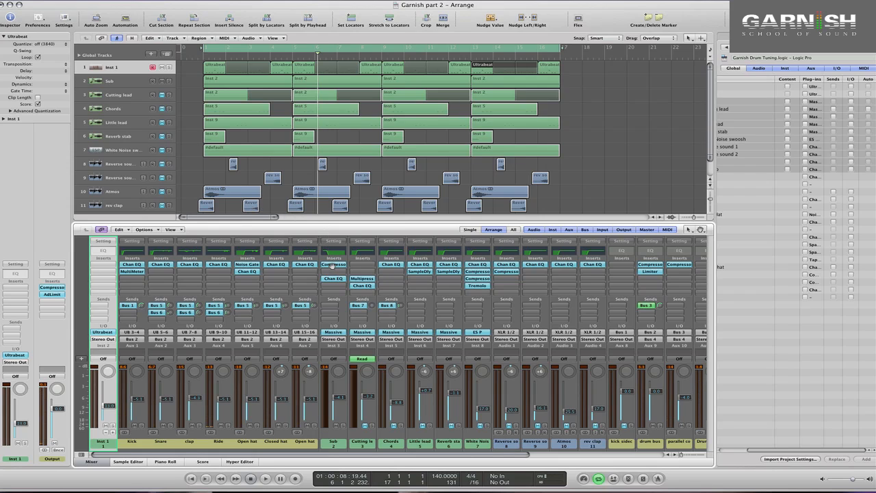
Step: Duplicate the Sub channel's Compressor into its second insert slot, and add a Bus 9 send to the Snare channel
{"action": "left_click_drag", "start_coordinate": [331, 265], "coordinate": [333, 272]}
{"action": "left_click", "coordinate": [159, 321]}
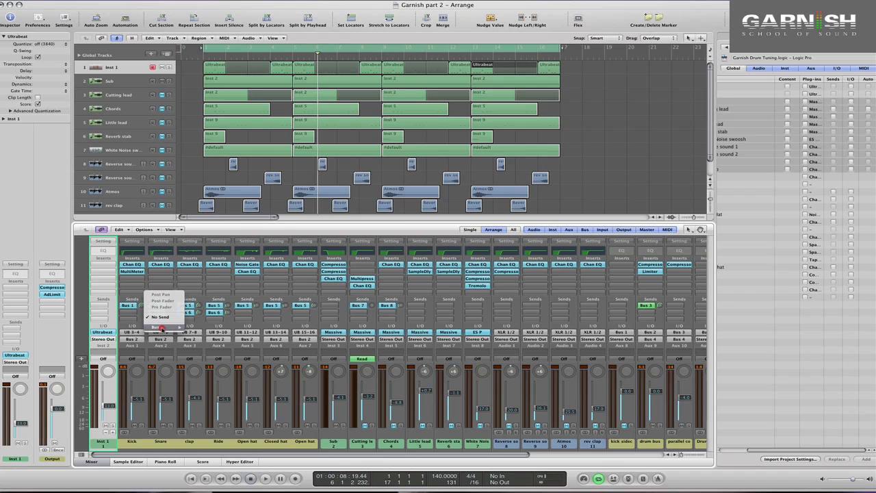
{"action": "mouse_move", "coordinate": [177, 327]}
{"action": "left_click", "coordinate": [204, 327]}
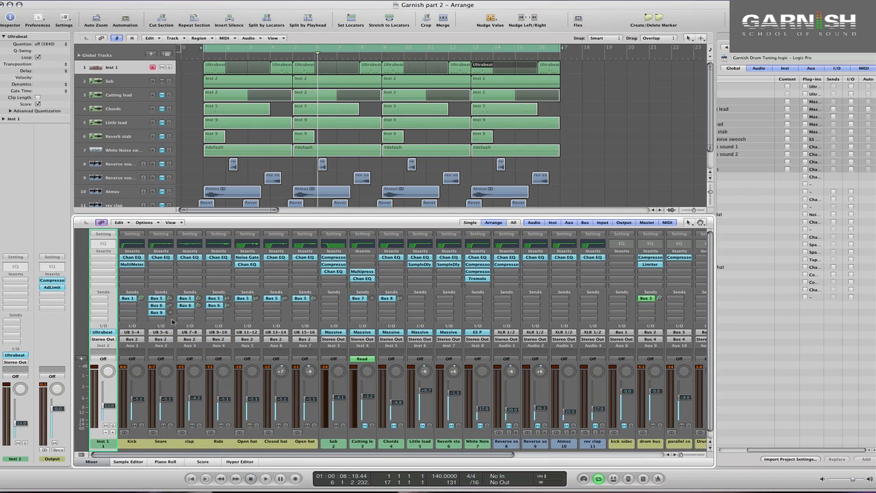
Step: Rename the Aux 16 channel fed by Bus 9 with a name beginning "Snare s", and return to the first mixer channels
{"action": "scroll", "coordinate": [568, 415], "scroll_direction": "right", "scroll_amount": 5}
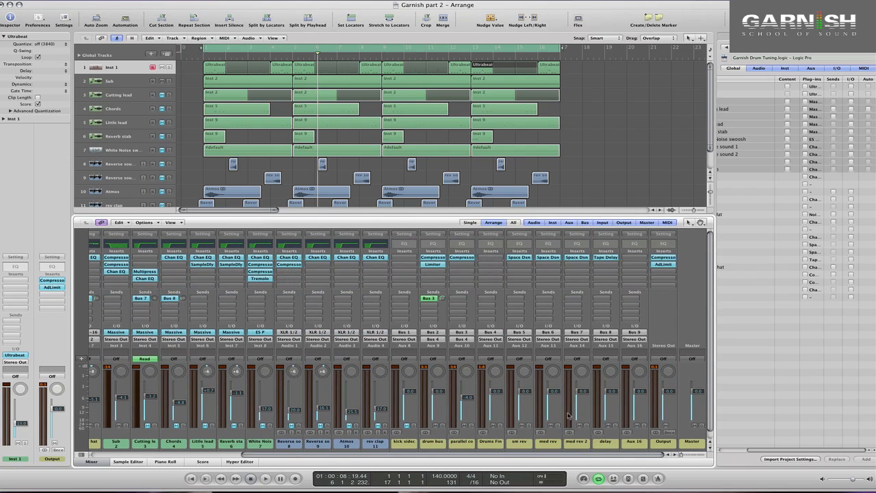
{"action": "left_click", "coordinate": [638, 440]}
{"action": "double_click", "coordinate": [636, 441]}
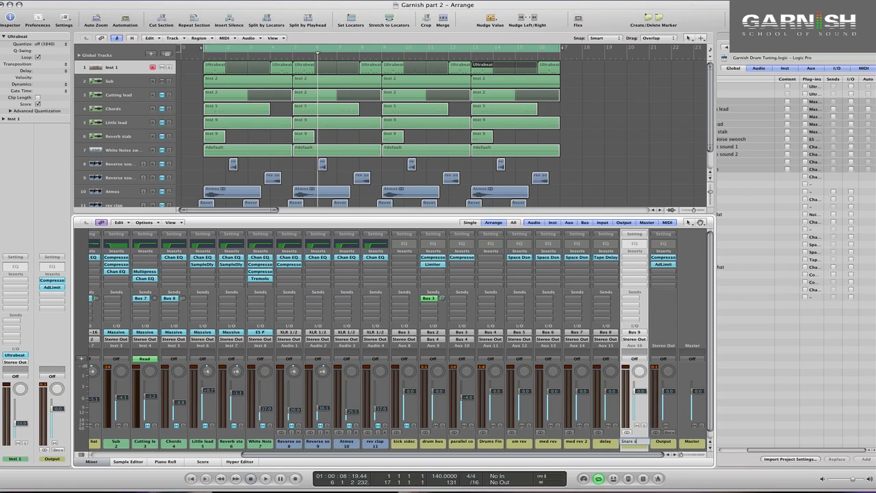
{"action": "key", "text": "Return"}
{"action": "scroll", "coordinate": [477, 379], "scroll_direction": "left", "scroll_amount": 10}
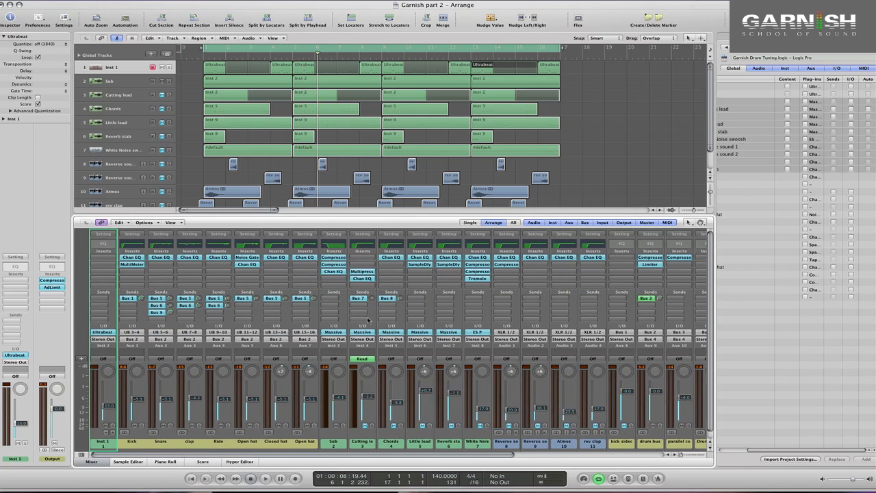
Step: Set the side chain of the Sub channel's second Compressor to Bus 9 and audition it
{"action": "left_click", "coordinate": [335, 264]}
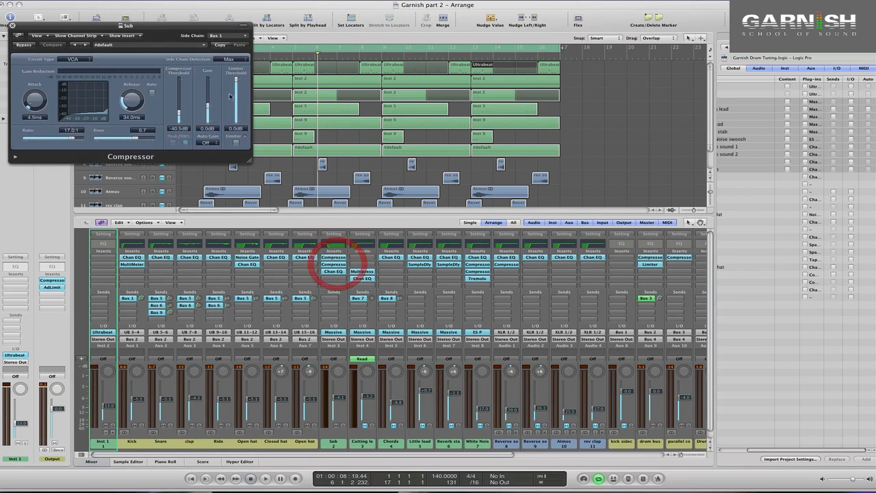
{"action": "left_click", "coordinate": [217, 36]}
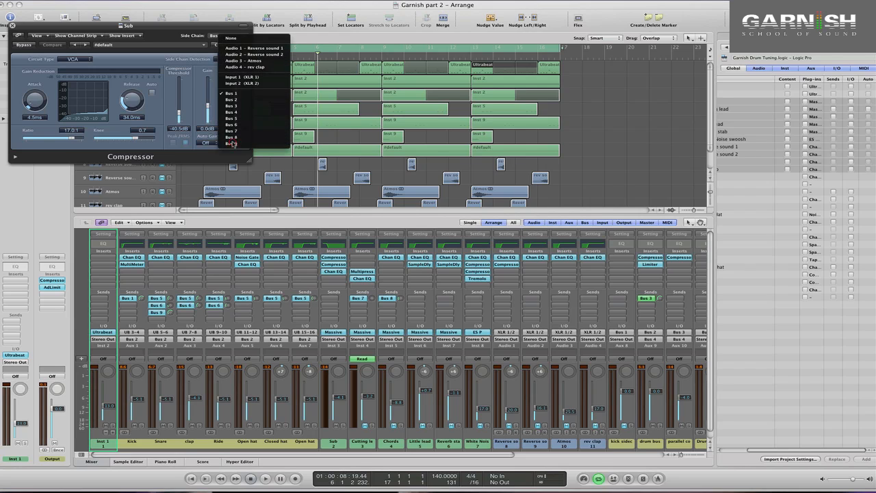
{"action": "left_click", "coordinate": [233, 143]}
{"action": "key", "text": "space"}
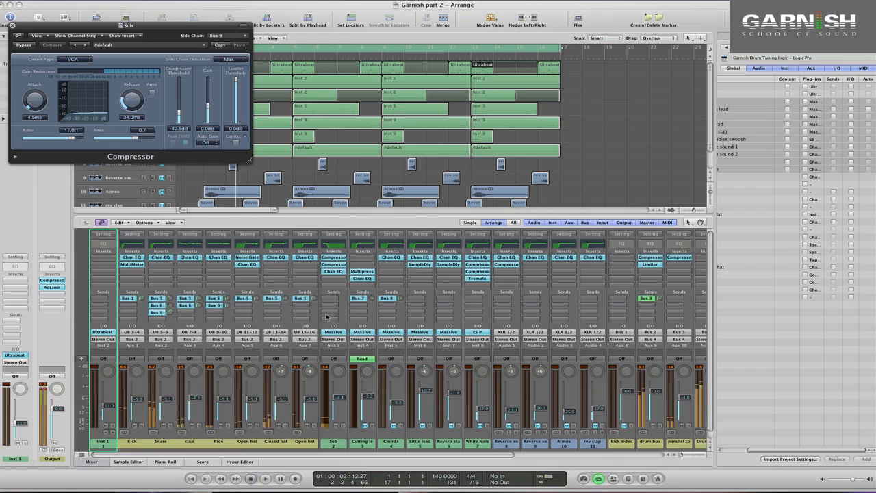
Step: Mute the snare sidechain aux channel, replay the arrangement to check the Sub's ducking, and close the Compressor window
{"action": "scroll", "coordinate": [599, 400], "scroll_direction": "right", "scroll_amount": 5}
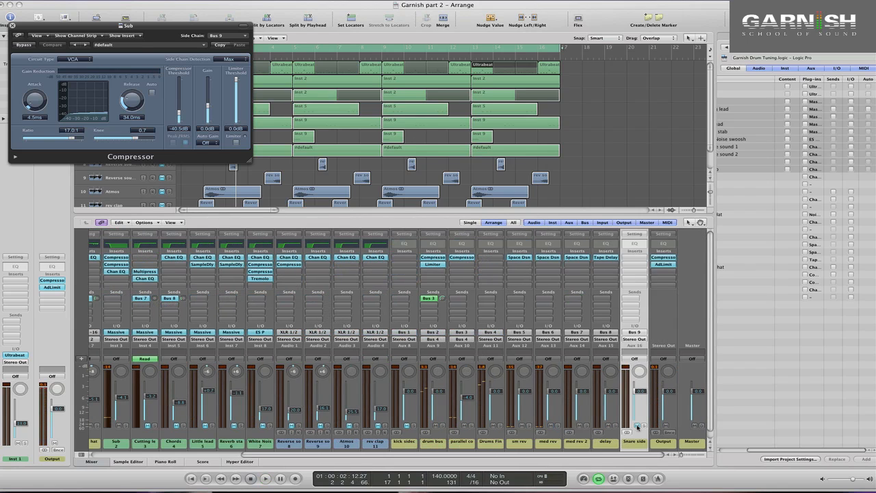
{"action": "scroll", "coordinate": [488, 391], "scroll_direction": "left", "scroll_amount": 8}
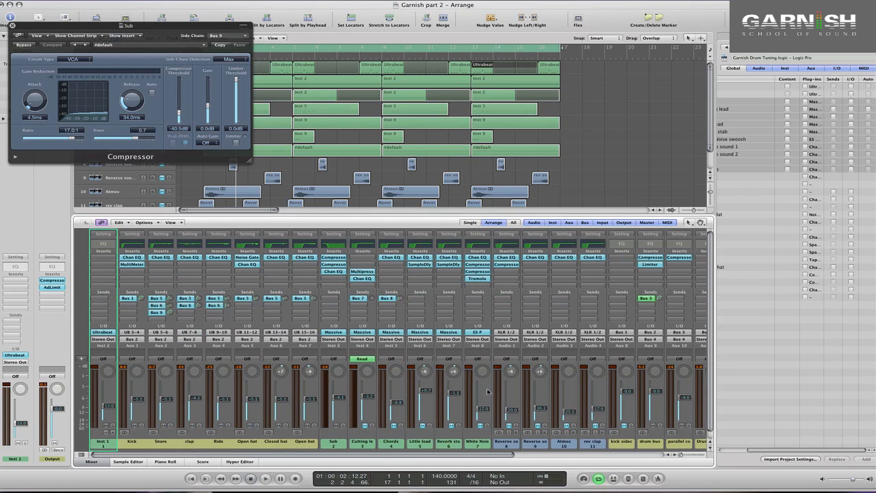
{"action": "key", "text": "space"}
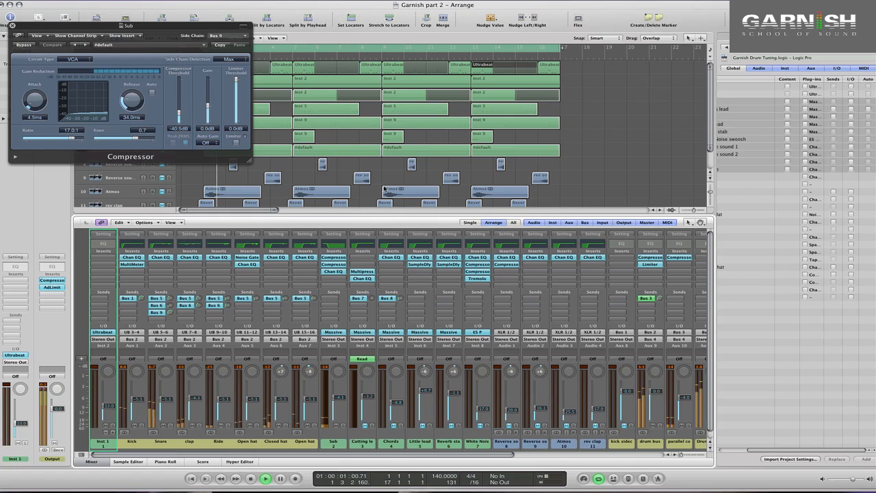
{"action": "left_click", "coordinate": [11, 27]}
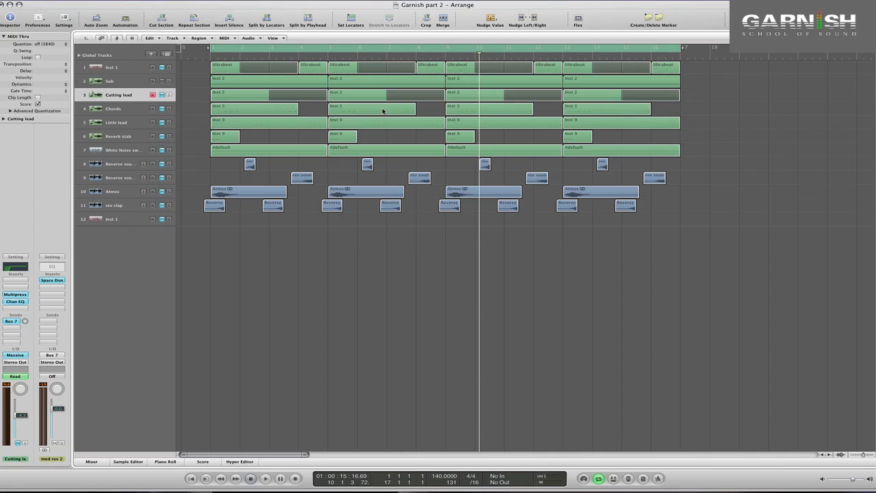
Step: Unmute the Cutting lead track and play the arrangement with it
{"action": "left_click", "coordinate": [162, 96]}
{"action": "key", "text": "space"}
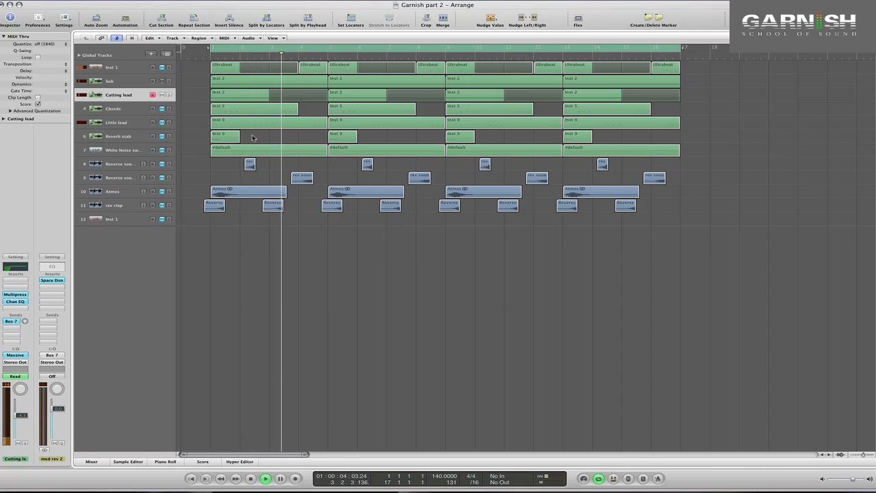
{"action": "key", "text": "x"}
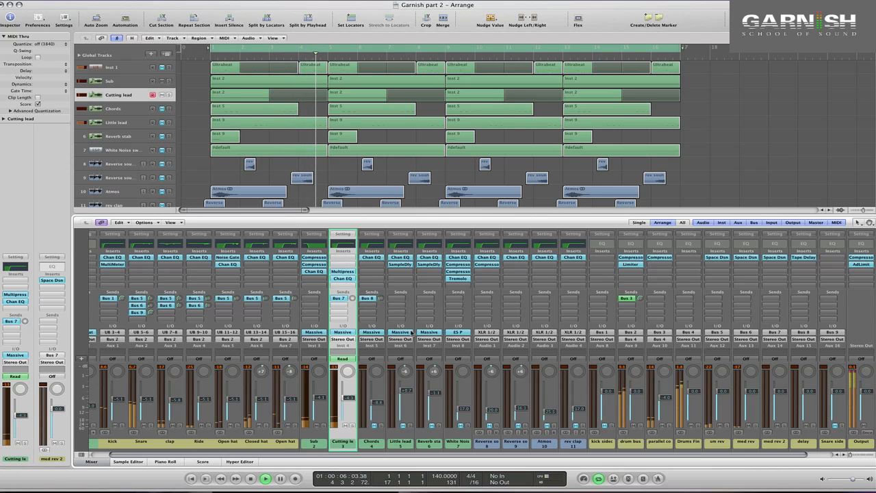
{"action": "key", "text": "x"}
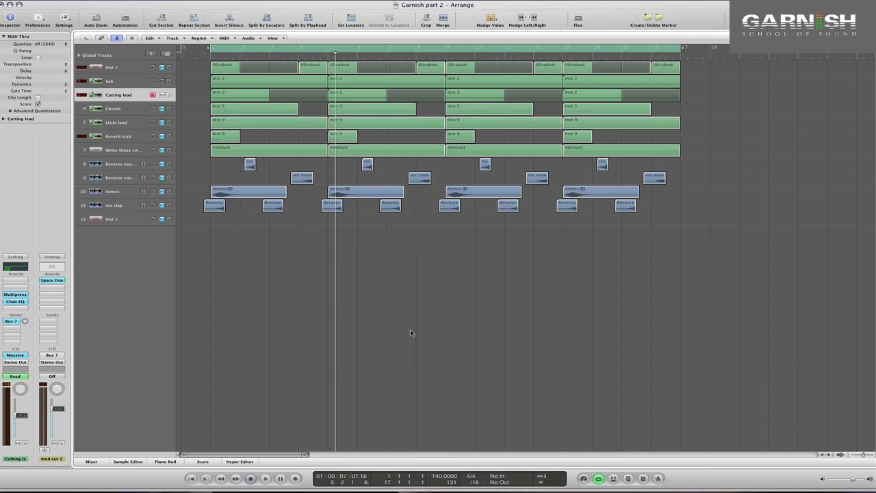
Step: Copy both Sub sidechain Compressors into the first two insert slots of Cutting lead and play the result
{"action": "key", "text": "x"}
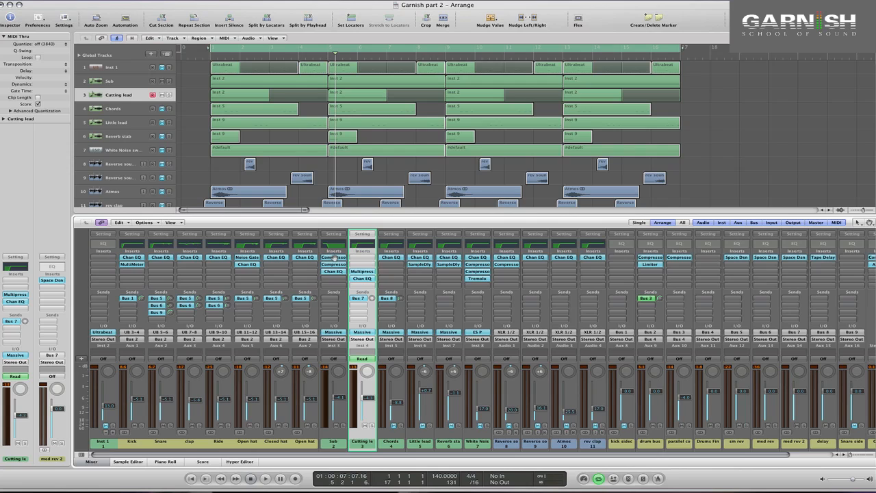
{"action": "left_click_drag", "start_coordinate": [348, 256], "coordinate": [362, 265]}
{"action": "key", "text": "space"}
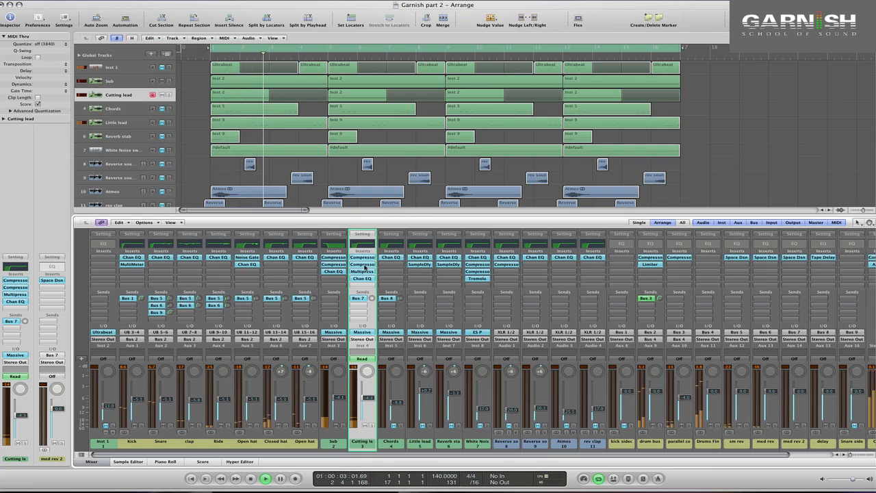
Step: Set Cutting lead's second Compressor to a 23:1 ratio and -41.5 dB threshold, and lower the channel's volume slightly
{"action": "left_click", "coordinate": [361, 265]}
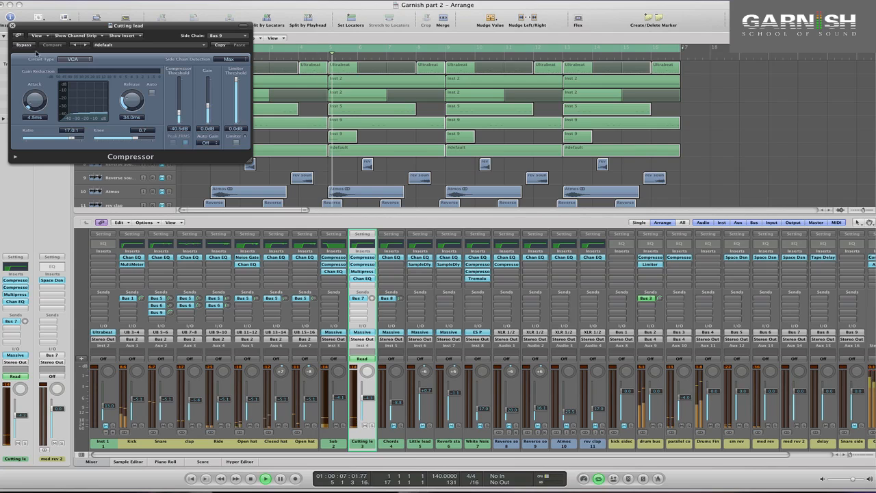
{"action": "left_click_drag", "start_coordinate": [75, 138], "coordinate": [94, 139]}
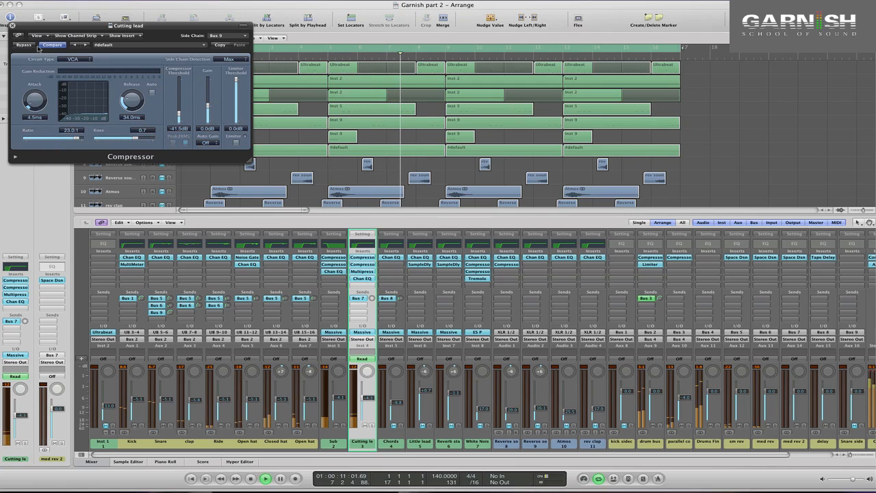
{"action": "left_click", "coordinate": [12, 25]}
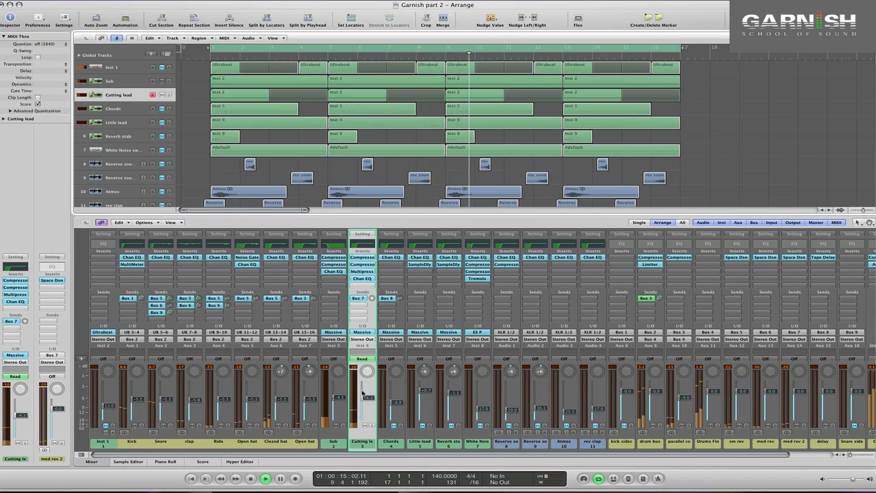
{"action": "left_click_drag", "start_coordinate": [365, 395], "coordinate": [365, 400]}
{"action": "key", "text": "space"}
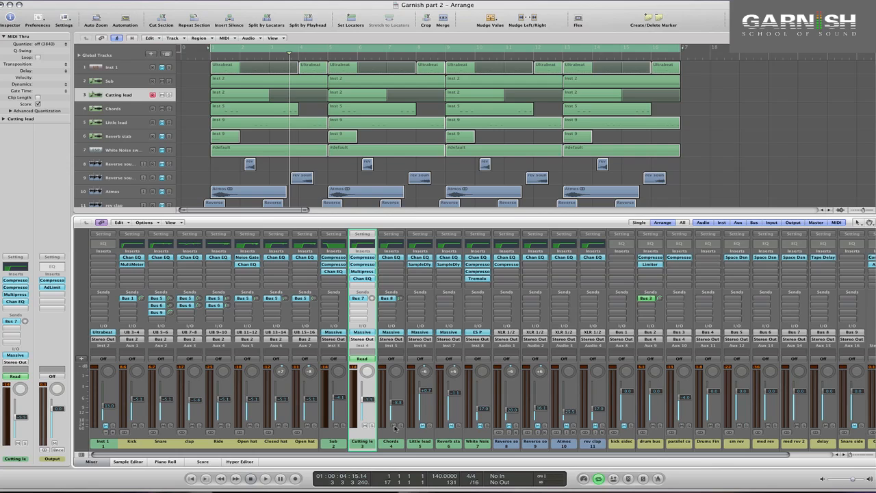
Step: Unmute the instrument and audio channels from Chords through rev clap, and deselect the arrangement regions
{"action": "left_click", "coordinate": [422, 431]}
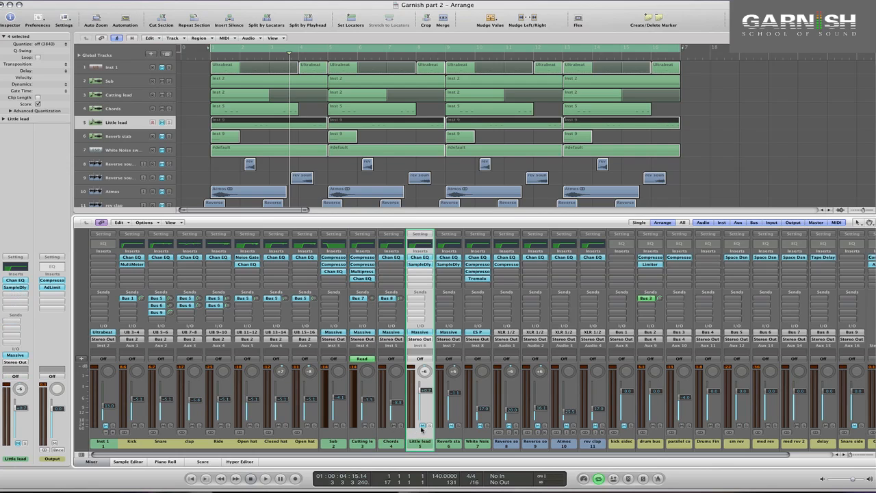
{"action": "left_click", "coordinate": [450, 427]}
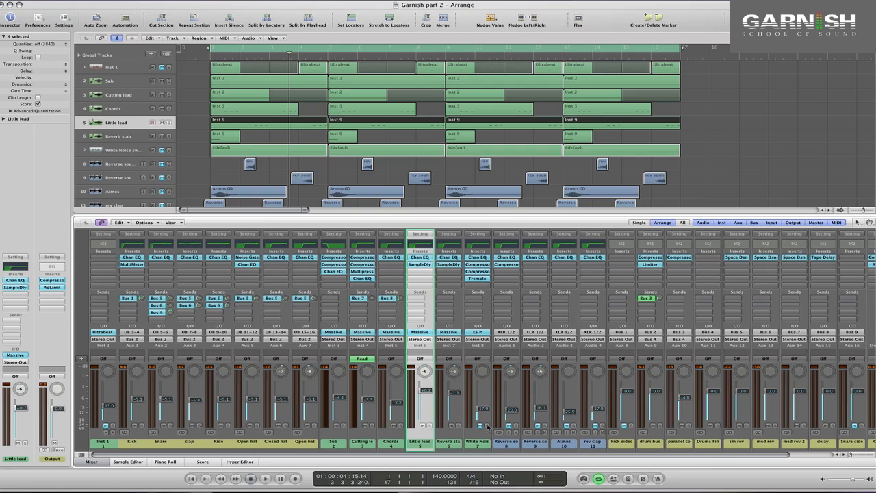
{"action": "left_click_drag", "start_coordinate": [506, 443], "coordinate": [597, 444]}
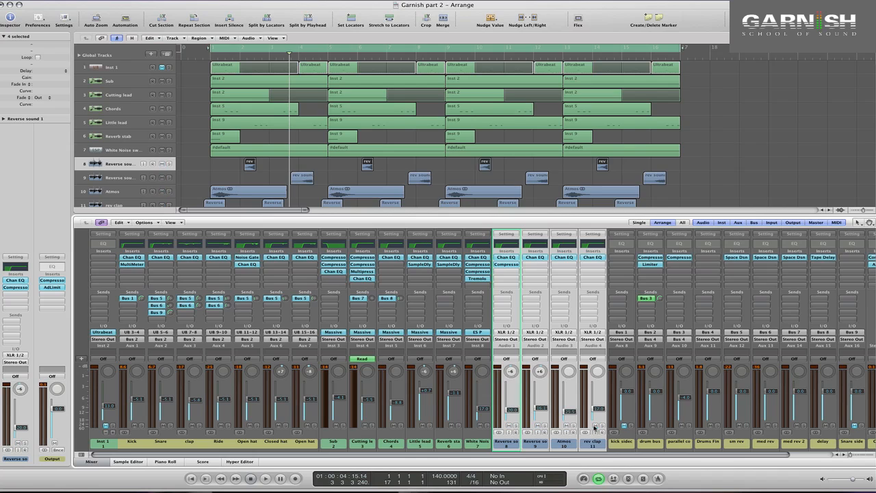
{"action": "left_click", "coordinate": [747, 176]}
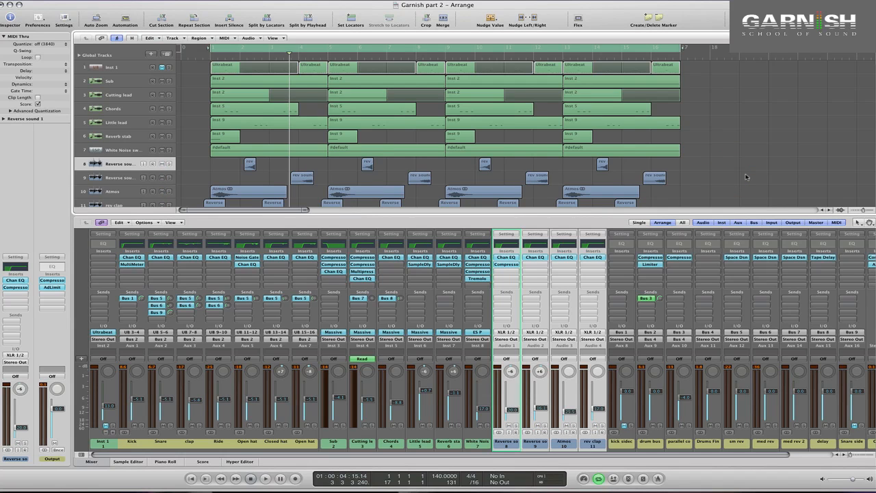
Step: Hide the mixer, turn off the cycle range and play the full arrangement from the beginning
{"action": "key", "text": "x"}
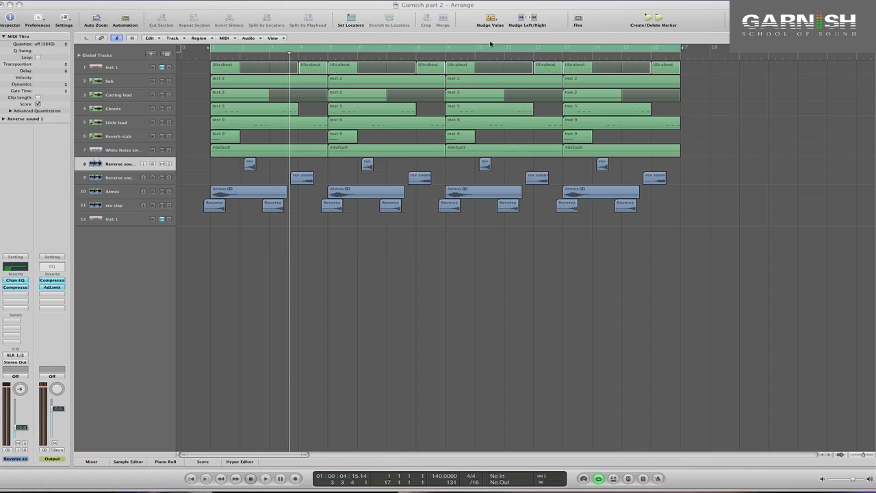
{"action": "left_click", "coordinate": [460, 48]}
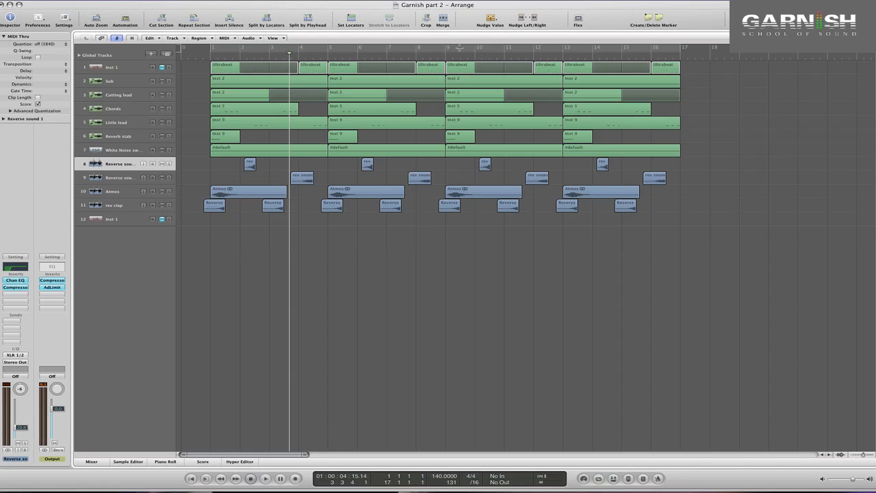
{"action": "key", "text": "Return"}
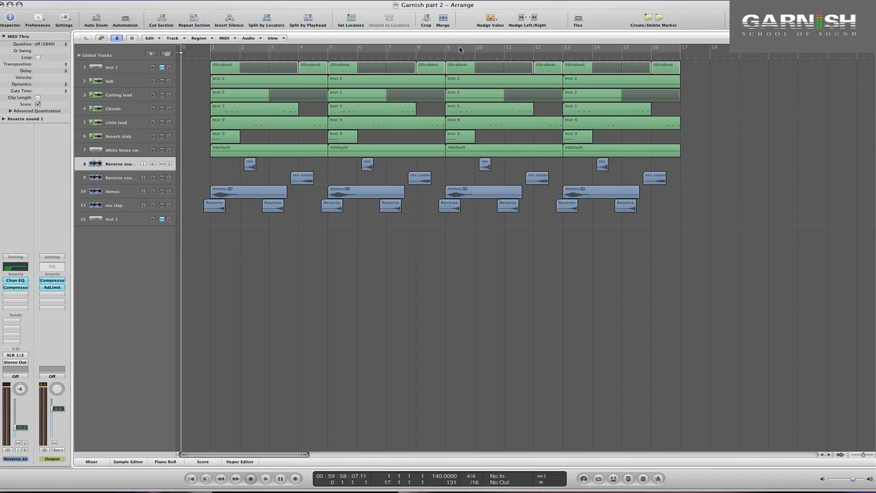
{"action": "key", "text": "space"}
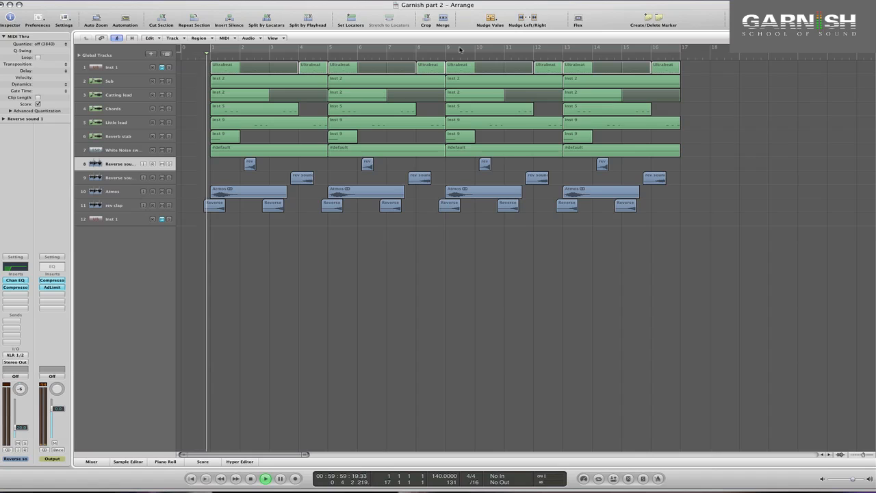